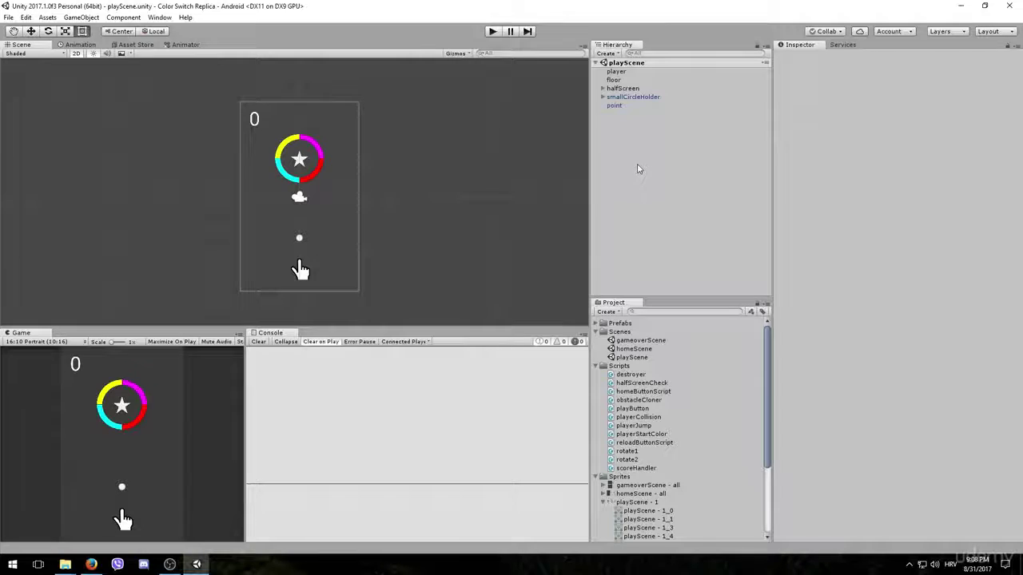
Create a Particle System from the Hierarchy's Effects menu and stop its preview.
right_click(618, 151)
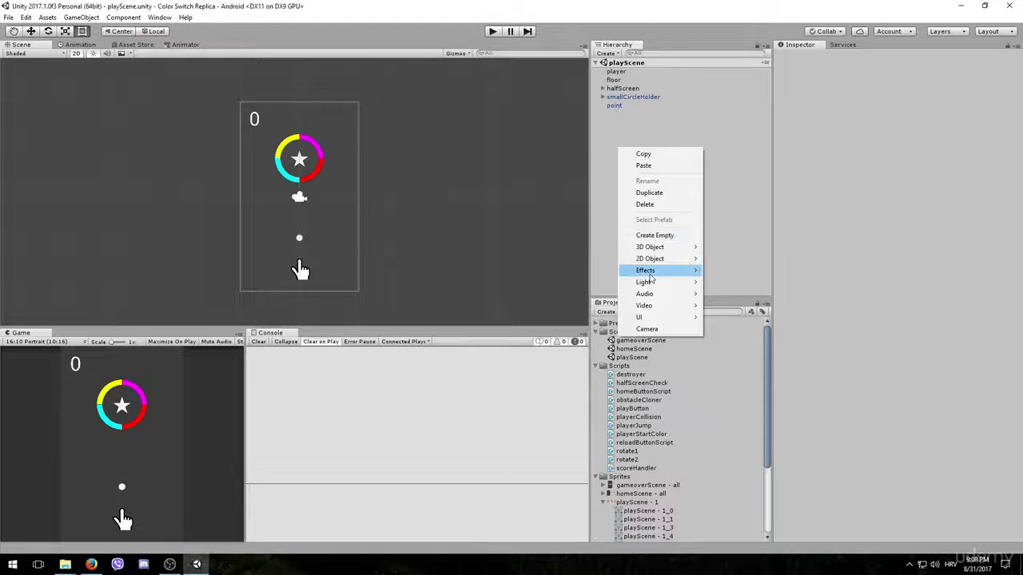
mouse_move(650, 276)
click(745, 273)
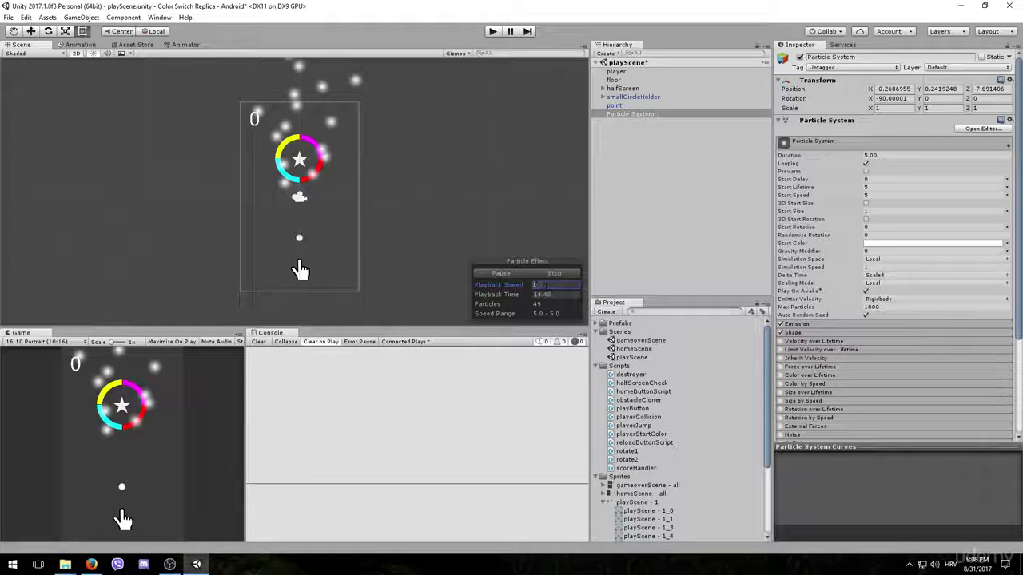
click(554, 274)
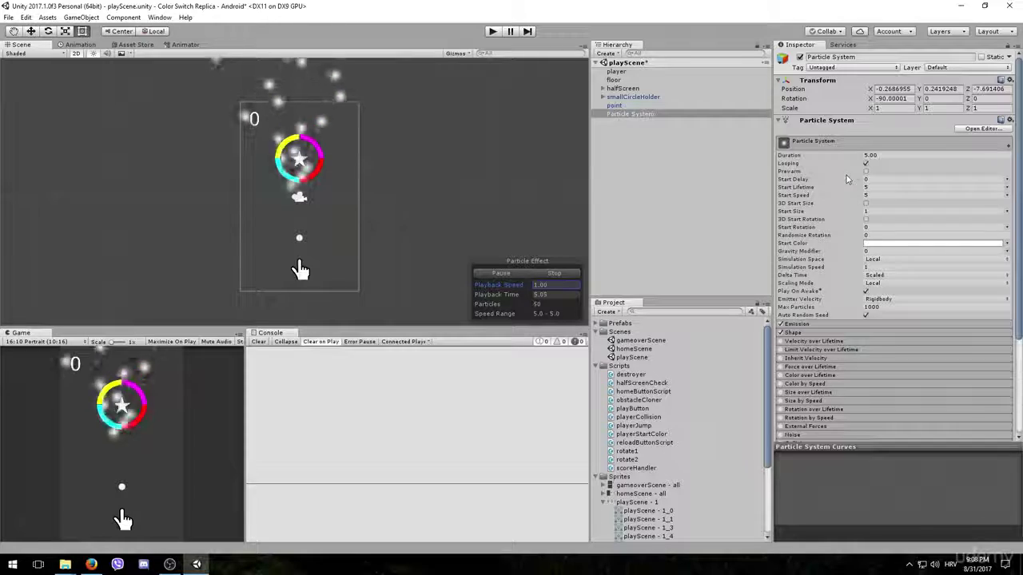
Move the Particle System down onto the ball and parent it under player.
scroll(847, 179, down, 5)
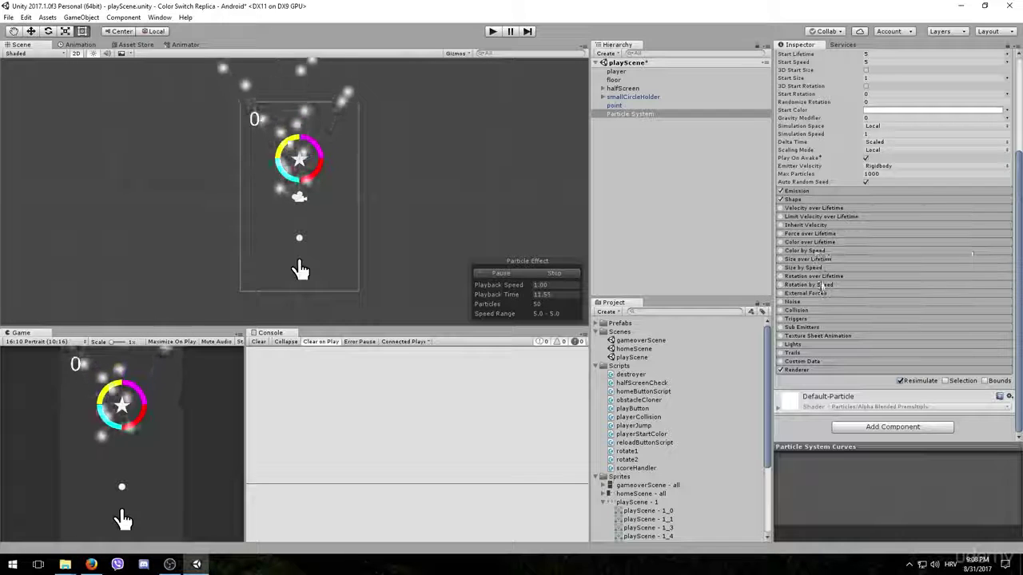
scroll(771, 199, up, 4)
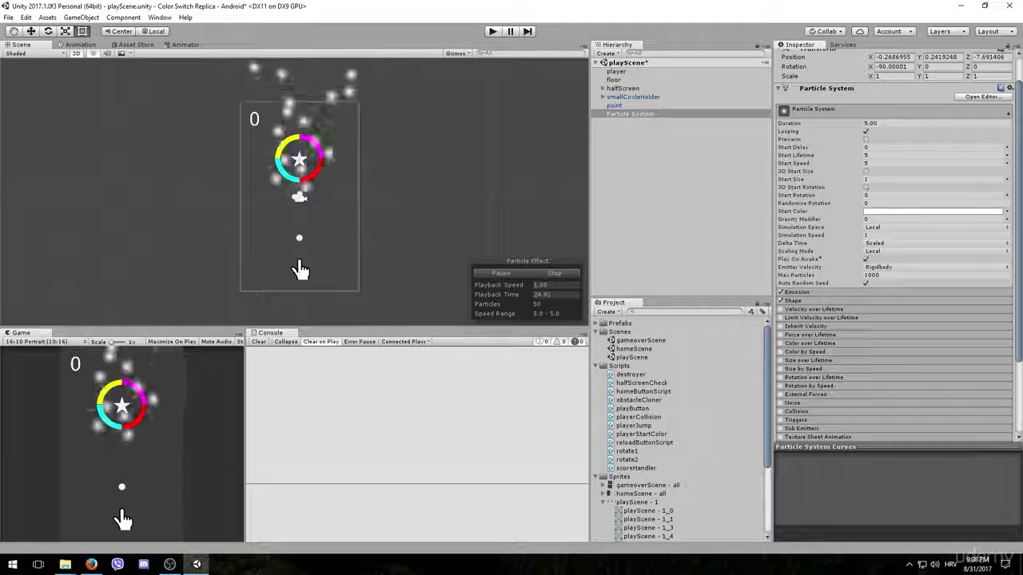
click(628, 116)
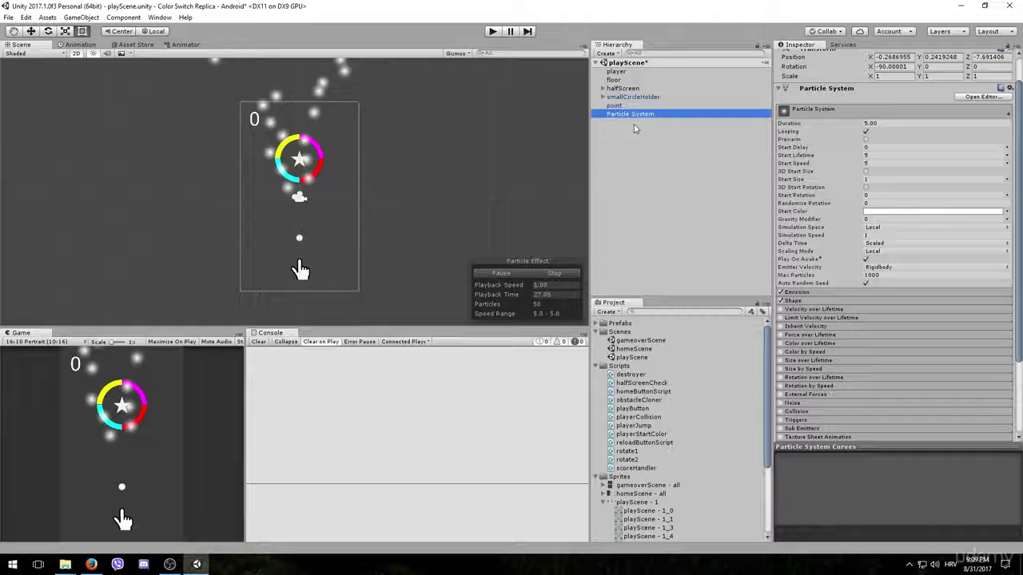
click(30, 32)
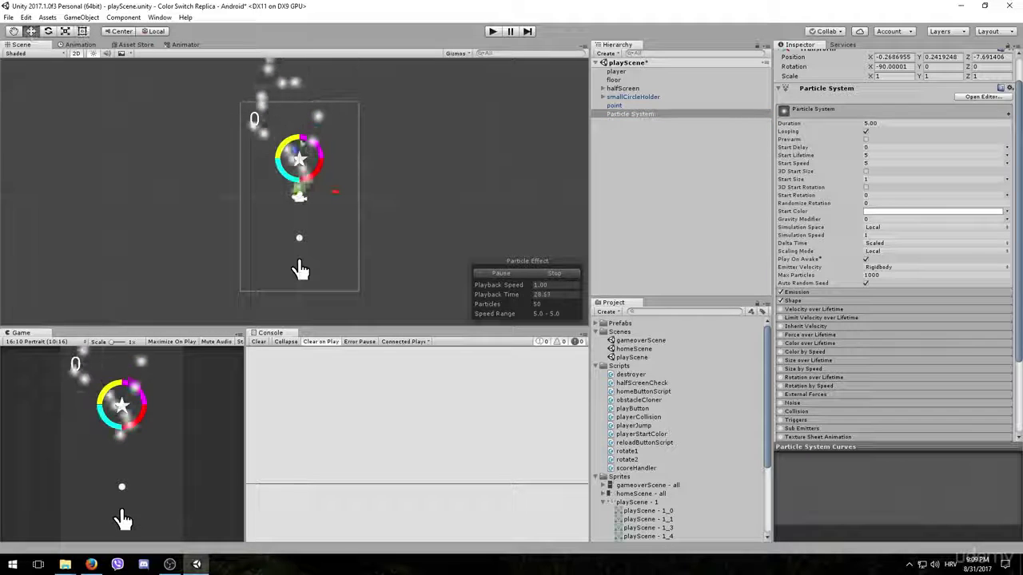
drag(300, 196, 300, 237)
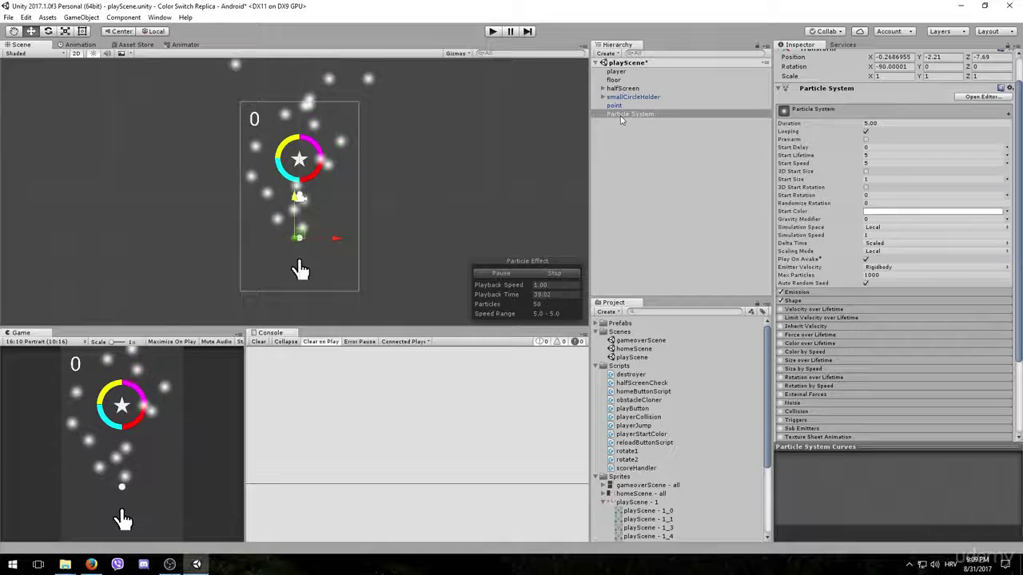
click(630, 114)
drag(630, 114, 620, 71)
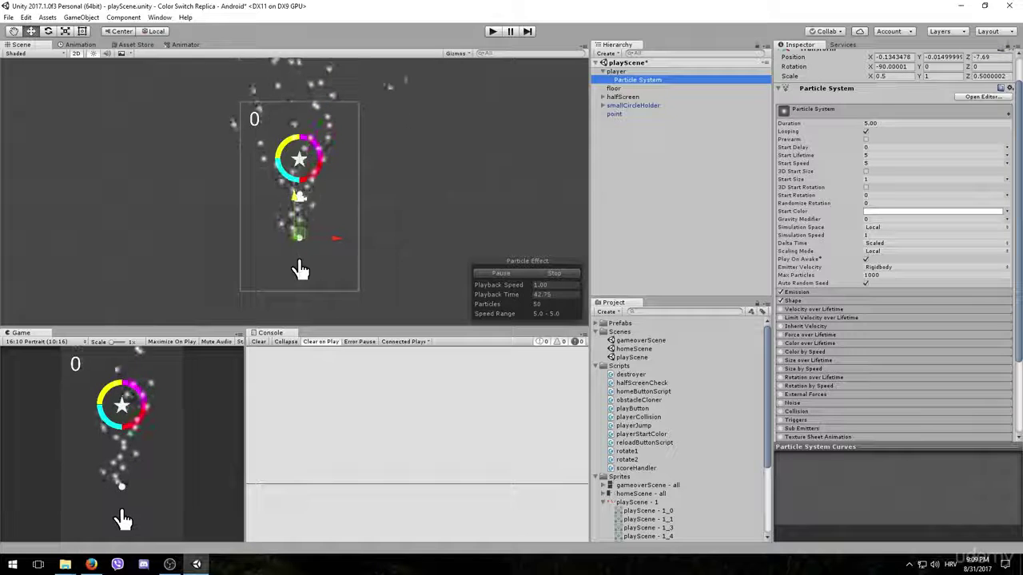
Play-test by jumping the ball through the ring and colour changer, then reselect the Particle System.
key(ctrl+p)
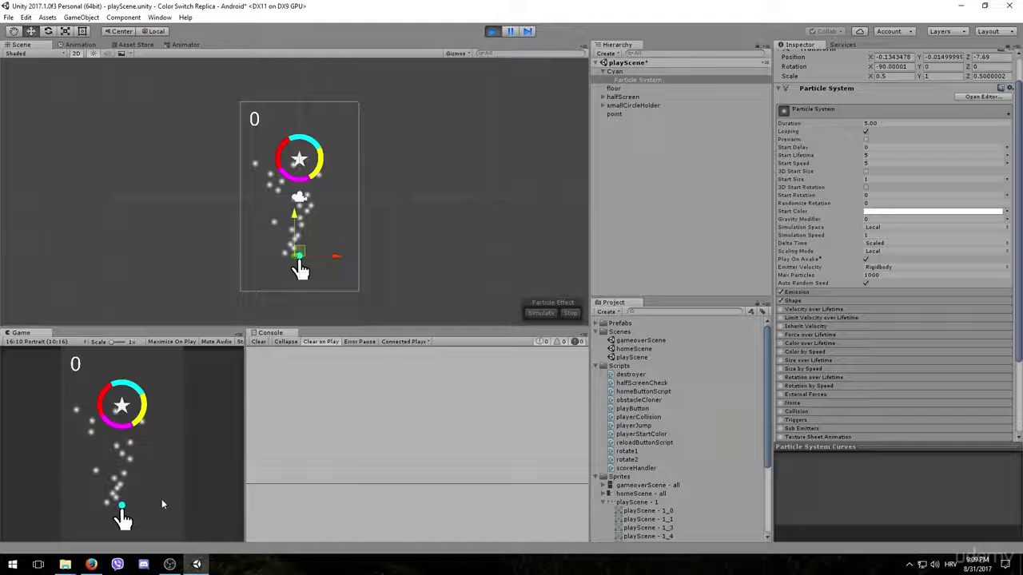
click(161, 498)
click(160, 502)
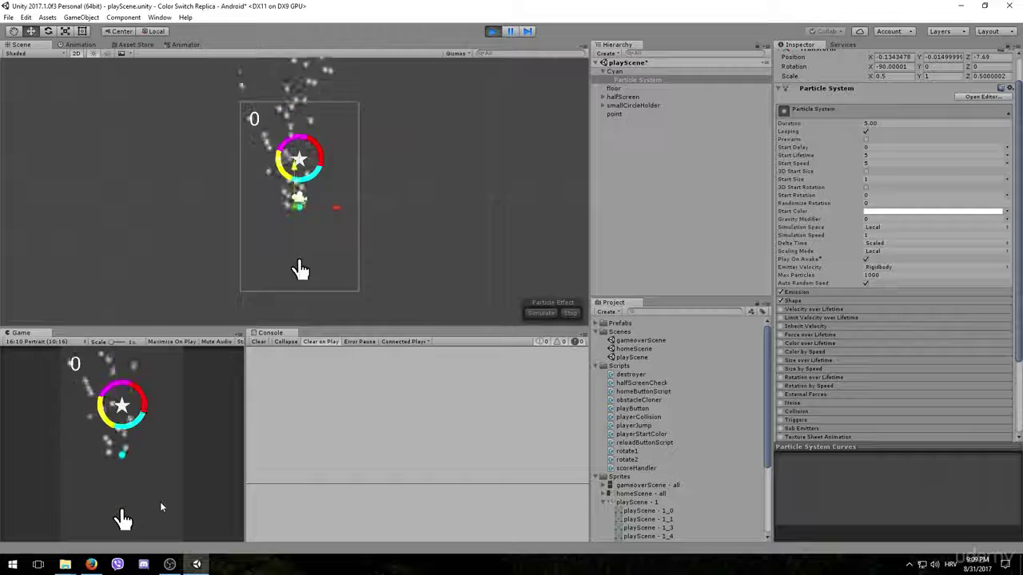
click(160, 502)
click(159, 502)
click(160, 501)
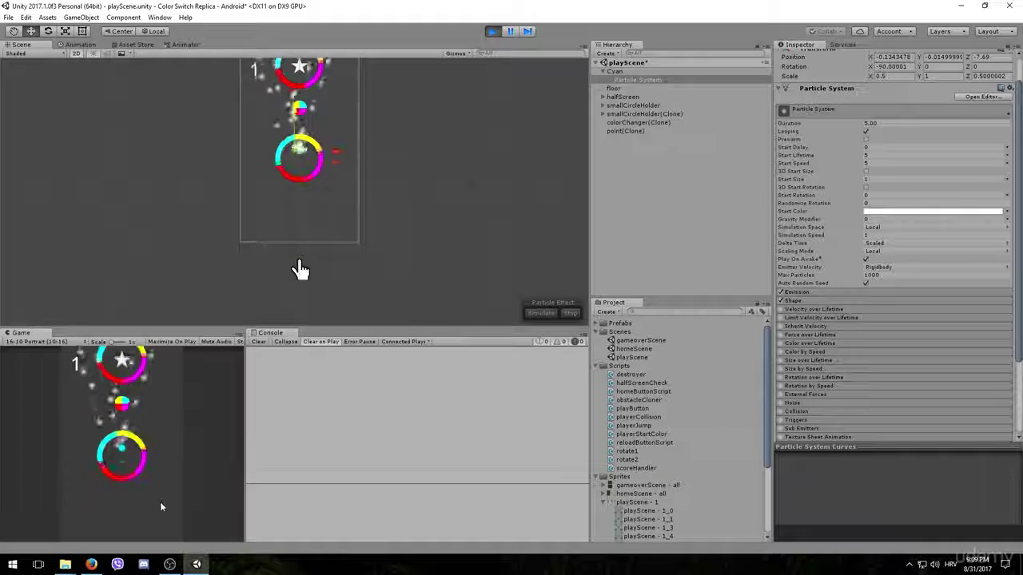
click(159, 502)
click(160, 502)
click(160, 502)
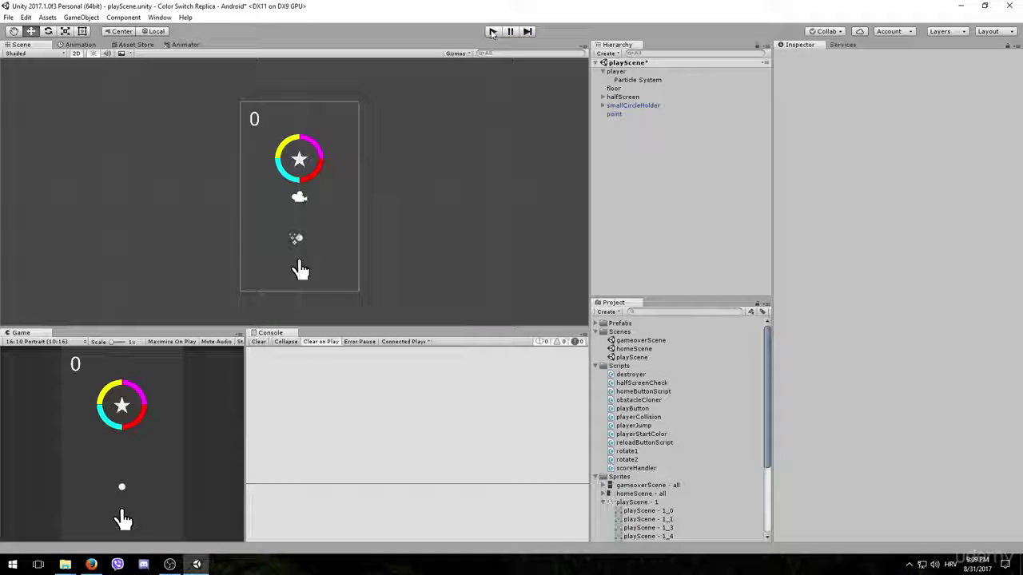
click(636, 80)
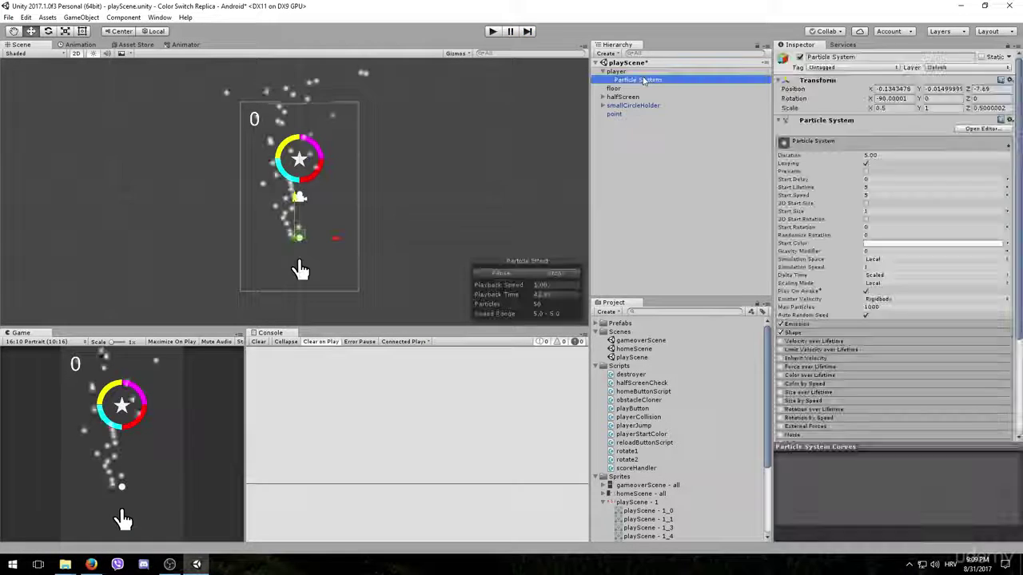
Rename the player's Particle System child to starParticle in the Inspector.
click(864, 58)
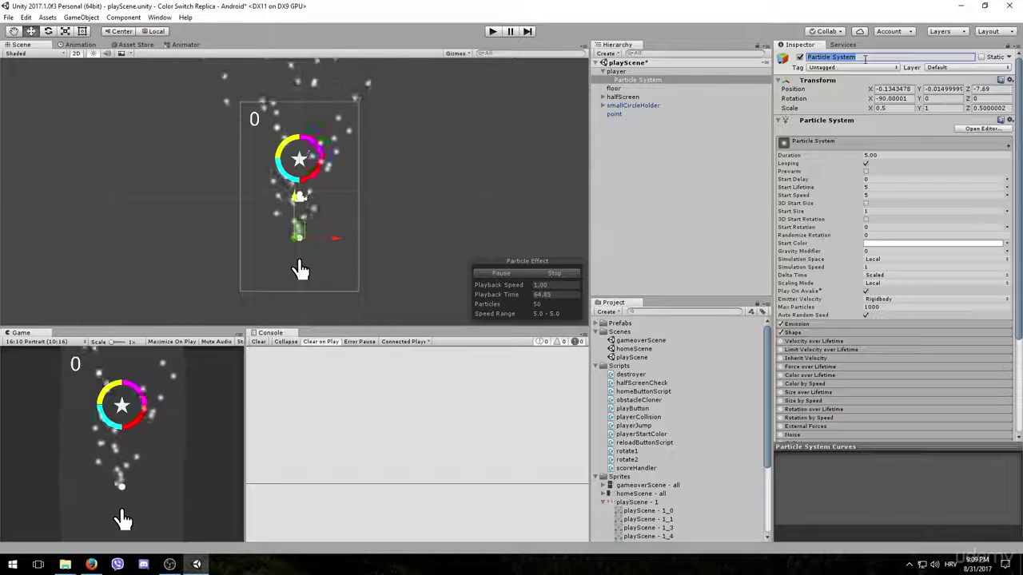
text(starPar)
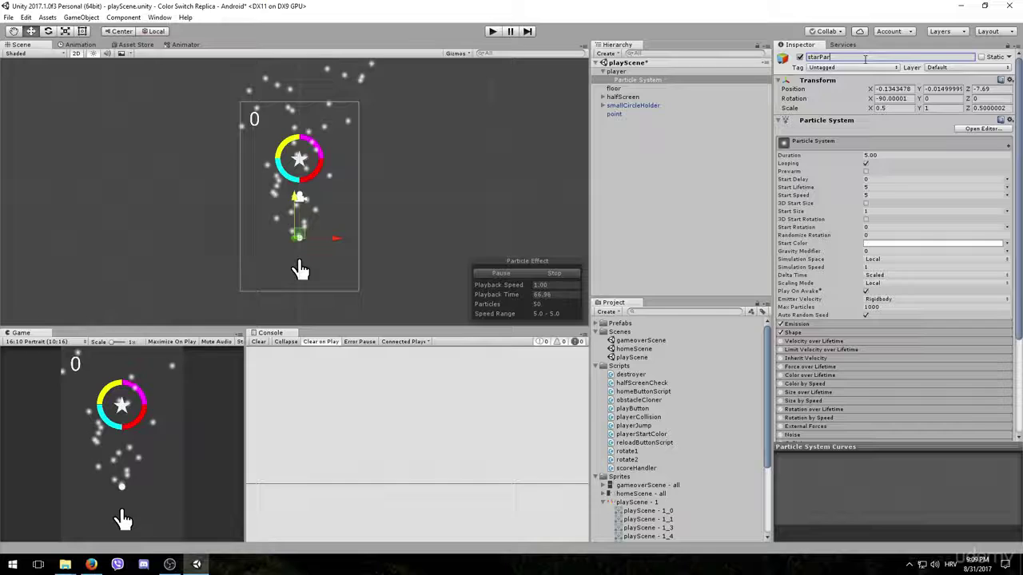
key(Return)
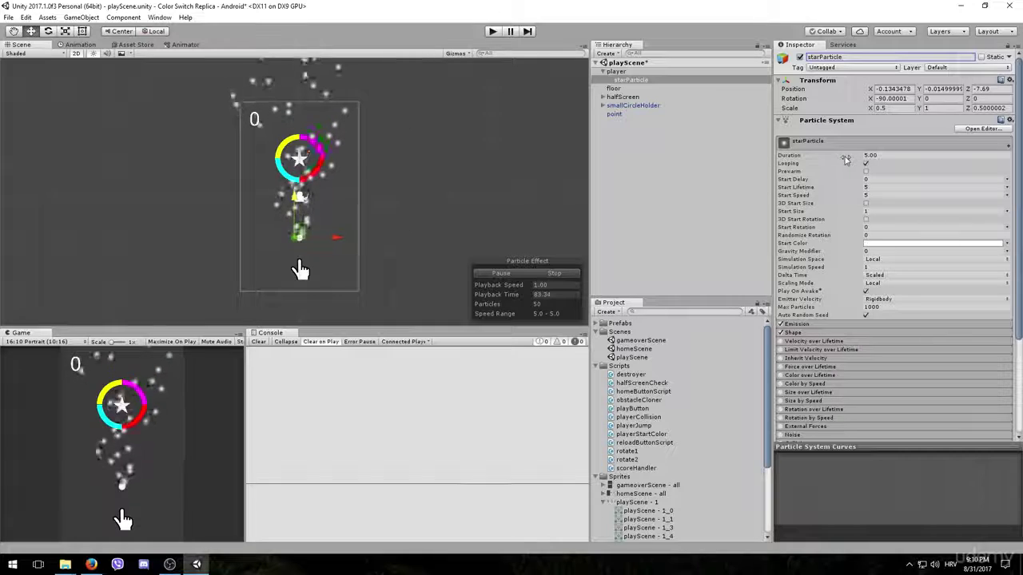
Give starParticle Duration 0.50, Looping off and Start Lifetime 0.2.
click(893, 157)
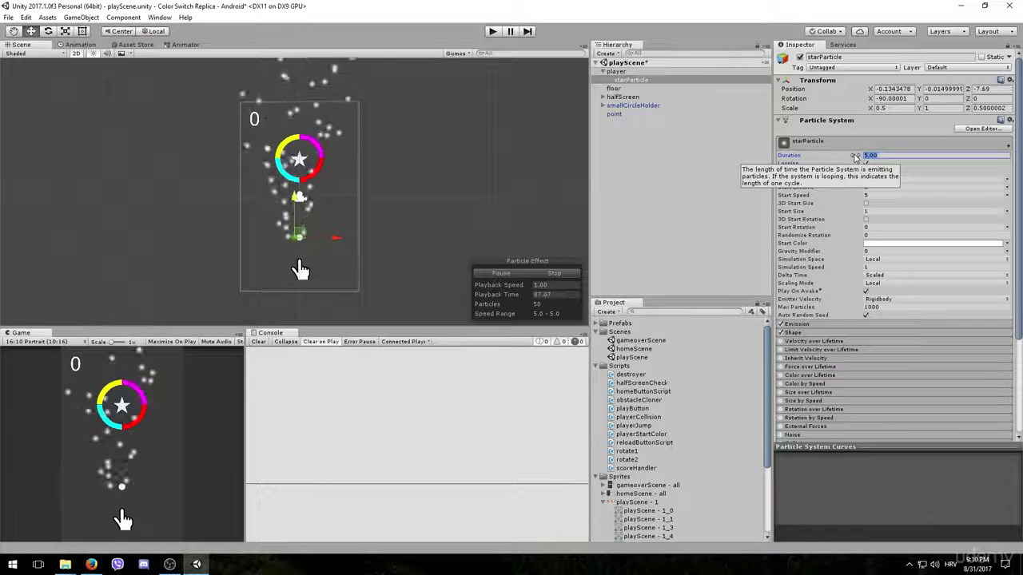
text(0.)
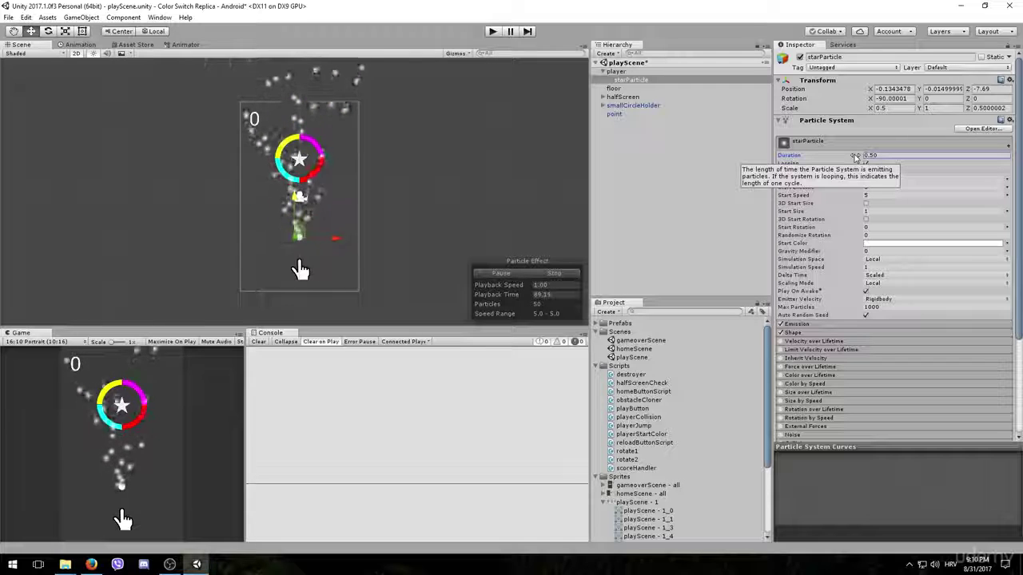
key(Return)
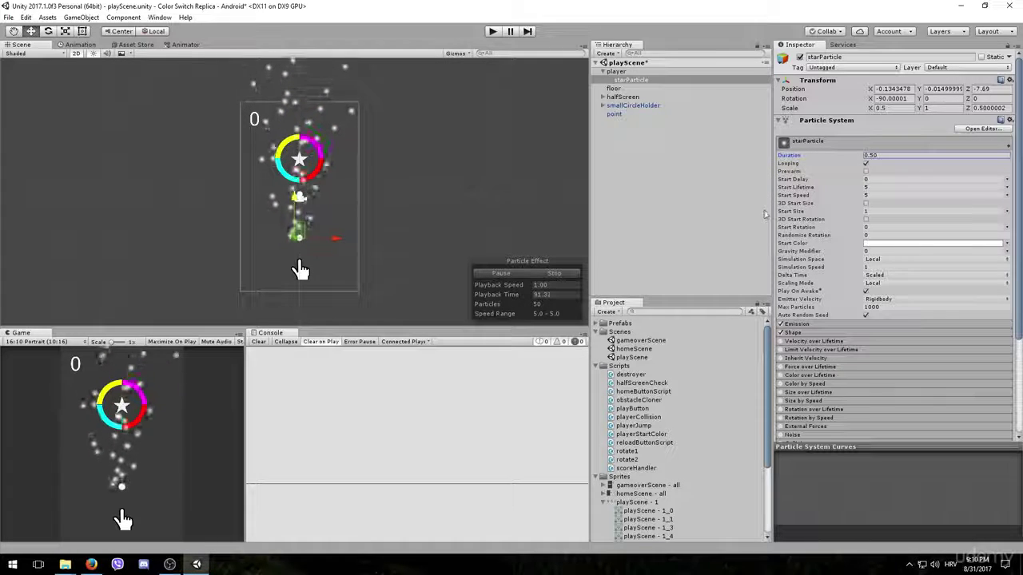
click(866, 164)
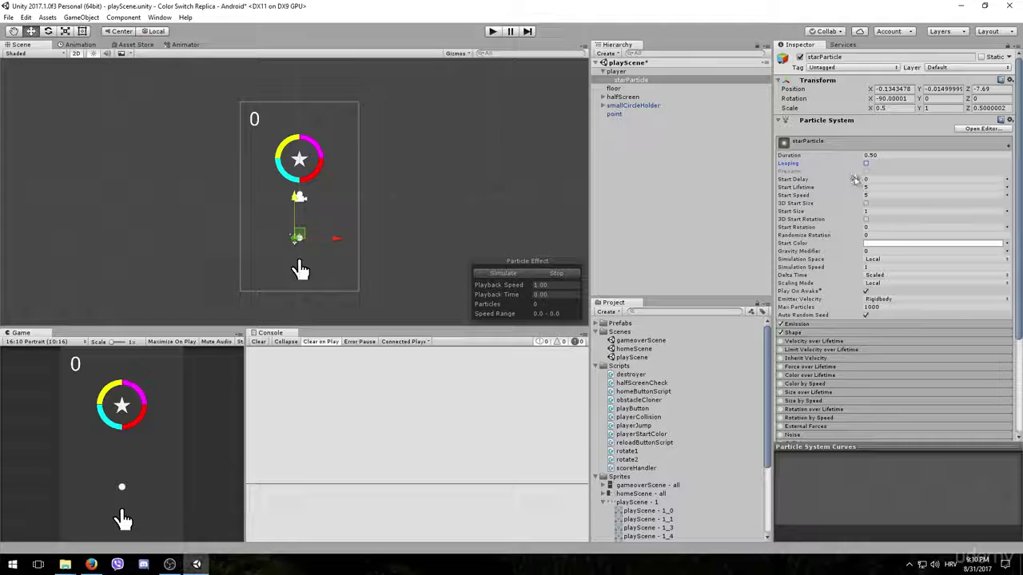
click(837, 190)
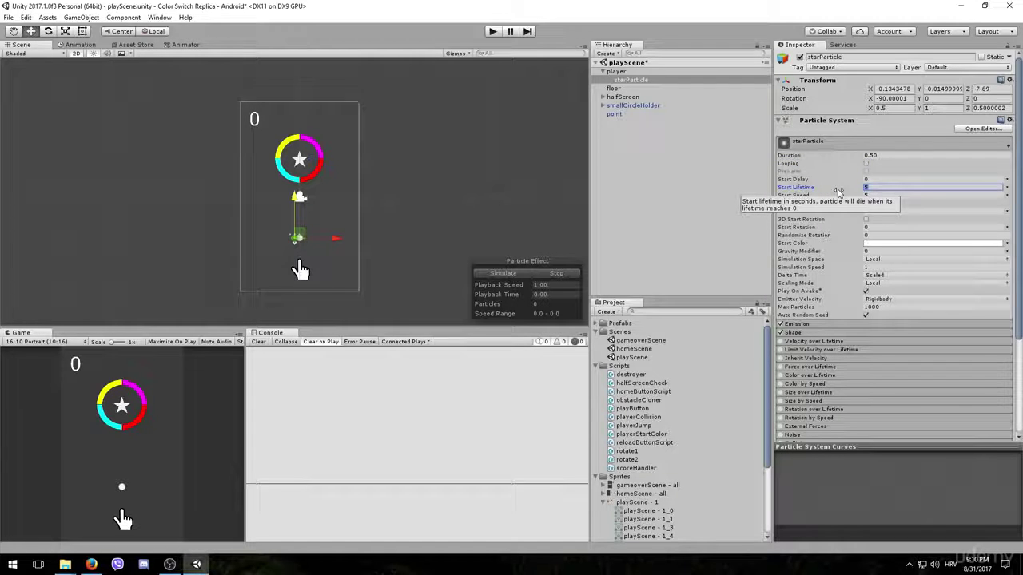
text(0.2)
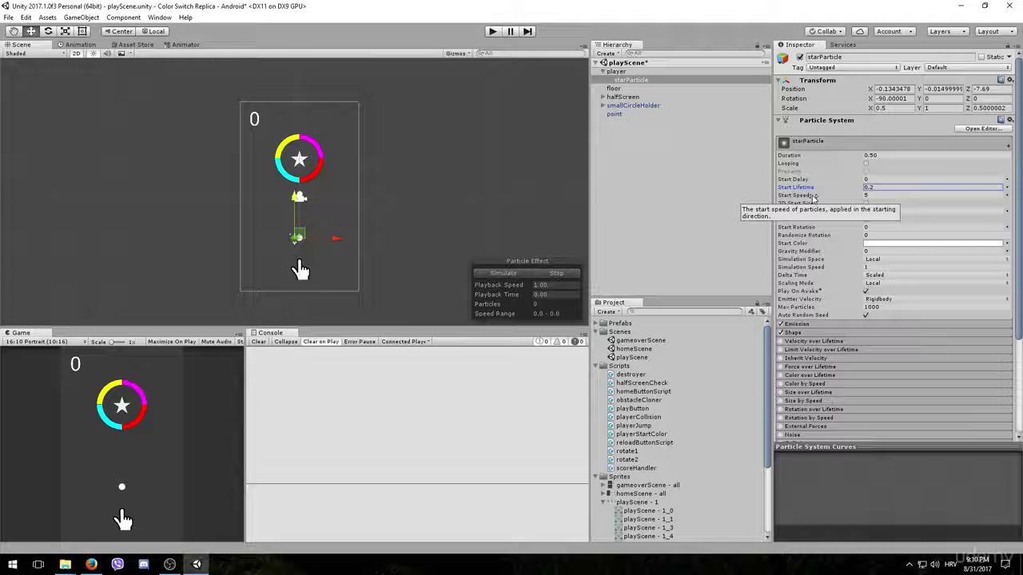
Set Start Speed 2.4, adjust Start Size, use Shape scaling mode, and disable Play On Awake.
click(881, 194)
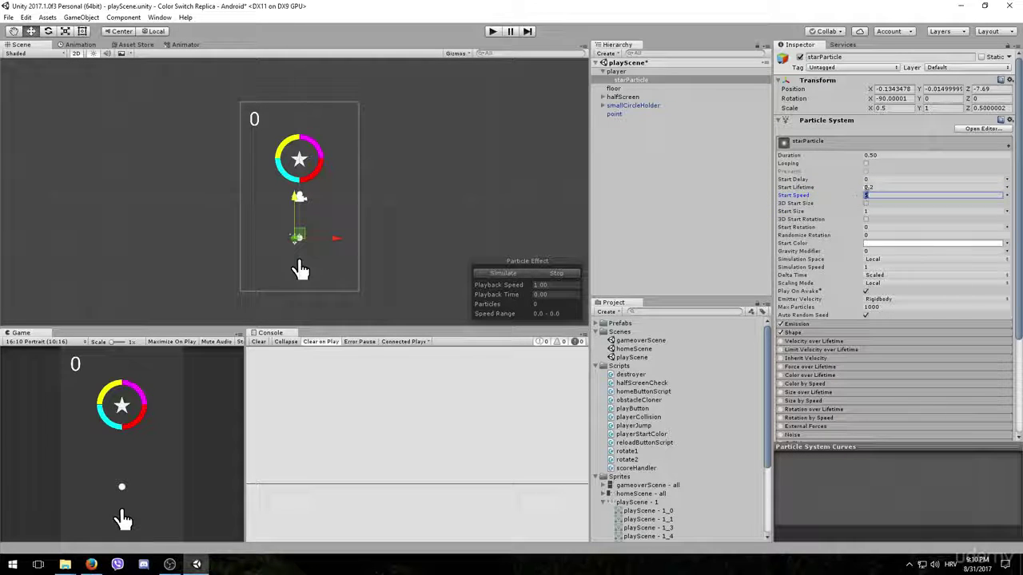
text(2)
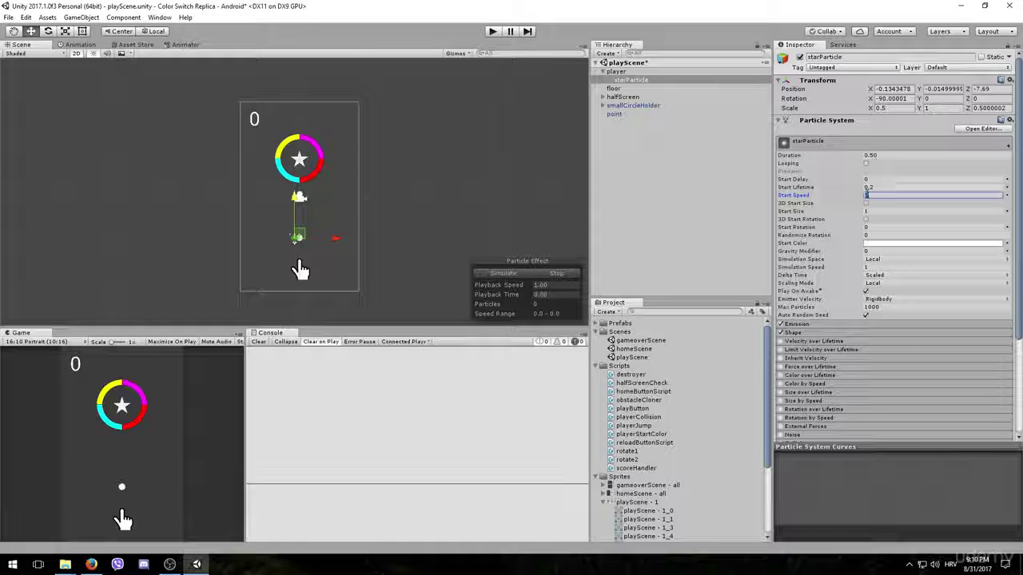
text(.4)
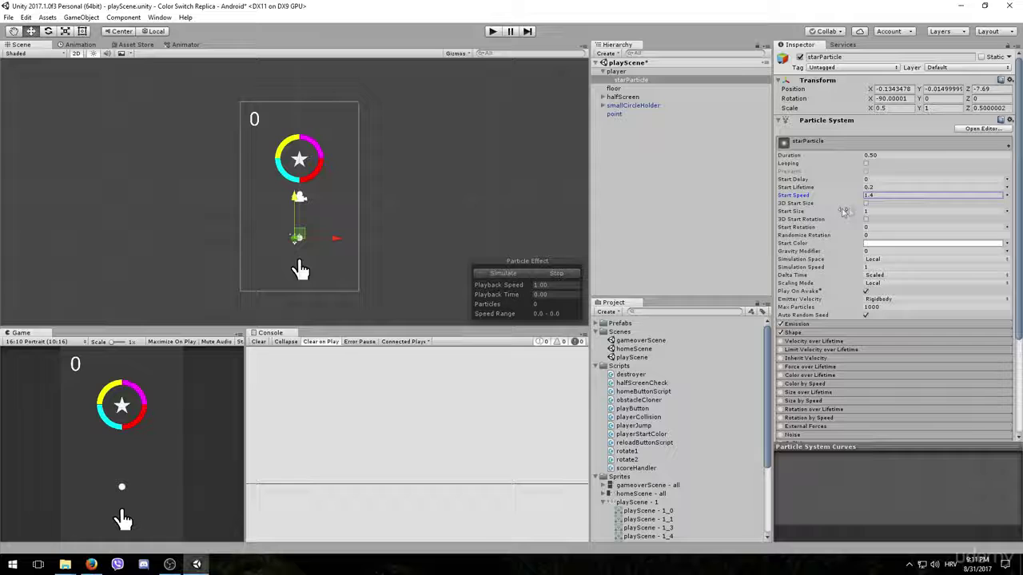
click(900, 212)
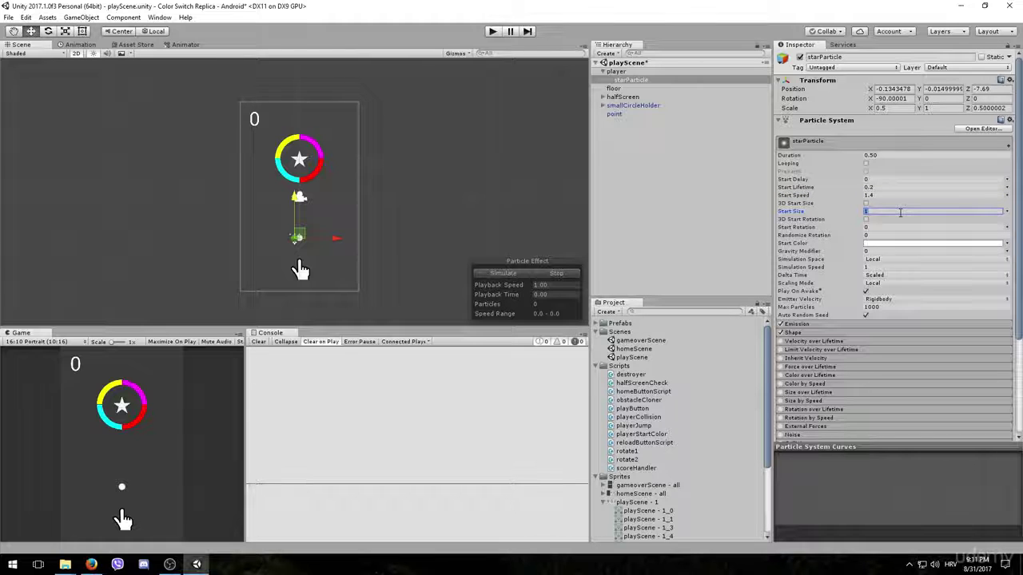
text(0.3)
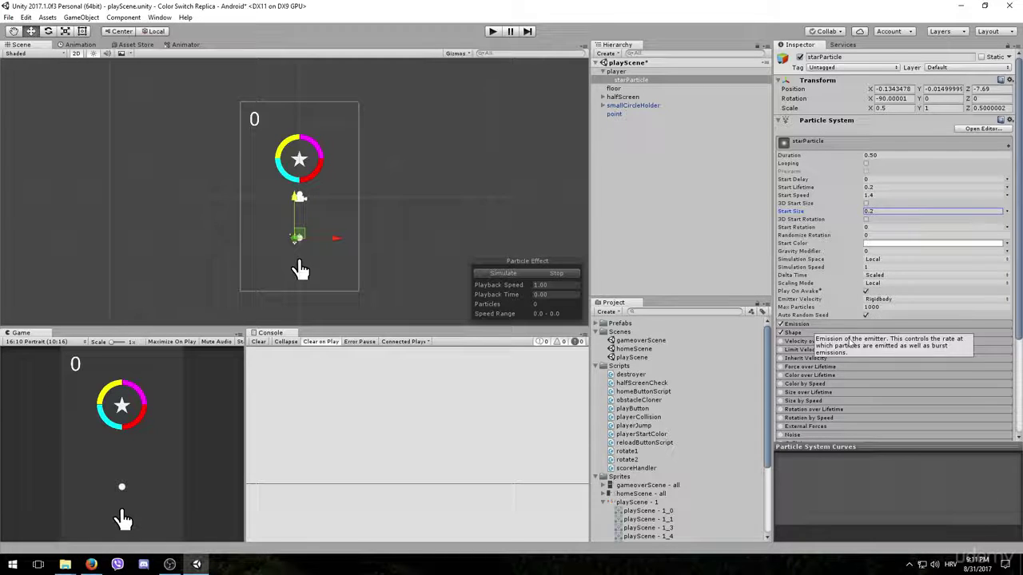
click(895, 284)
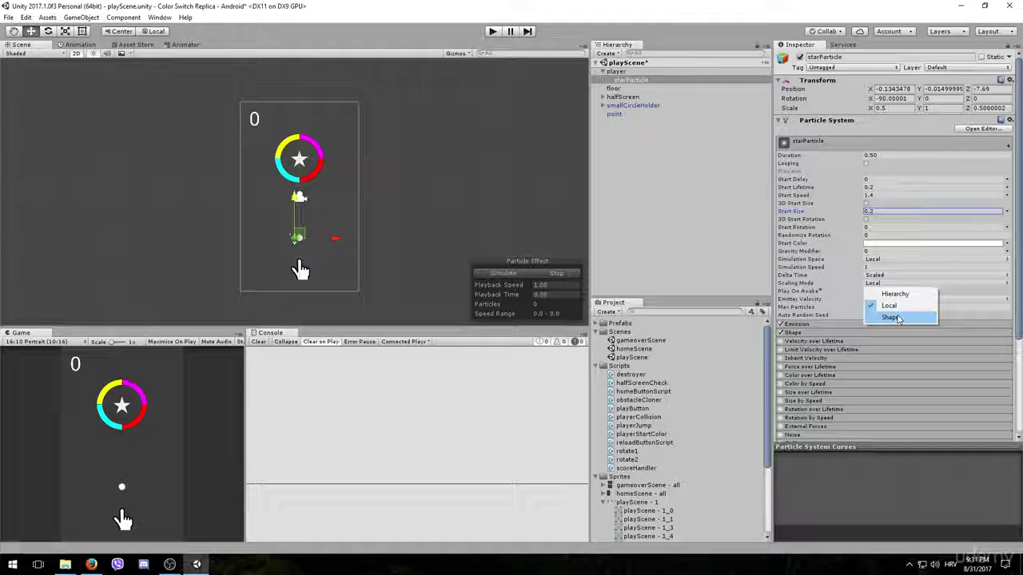
click(892, 317)
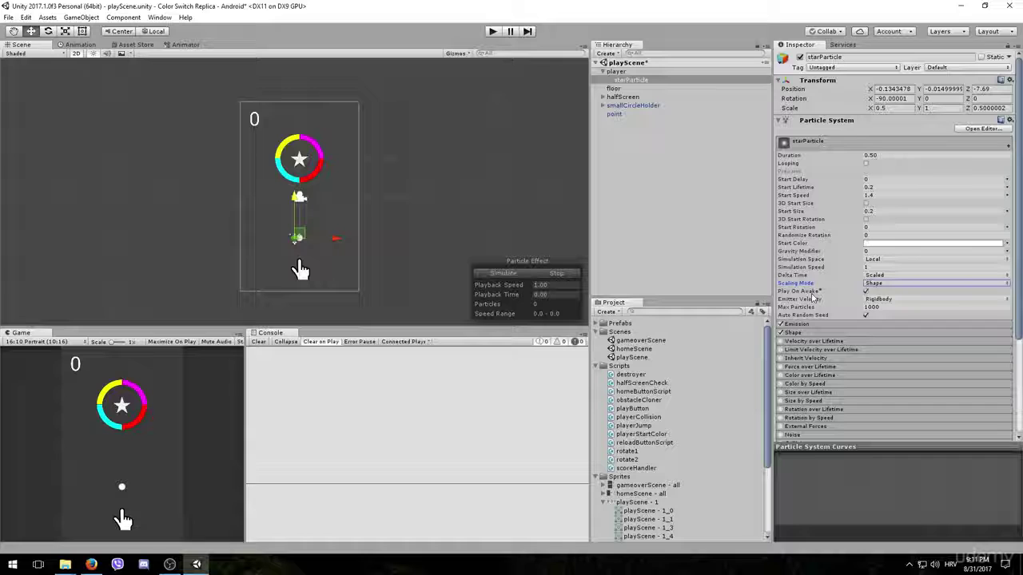
click(866, 291)
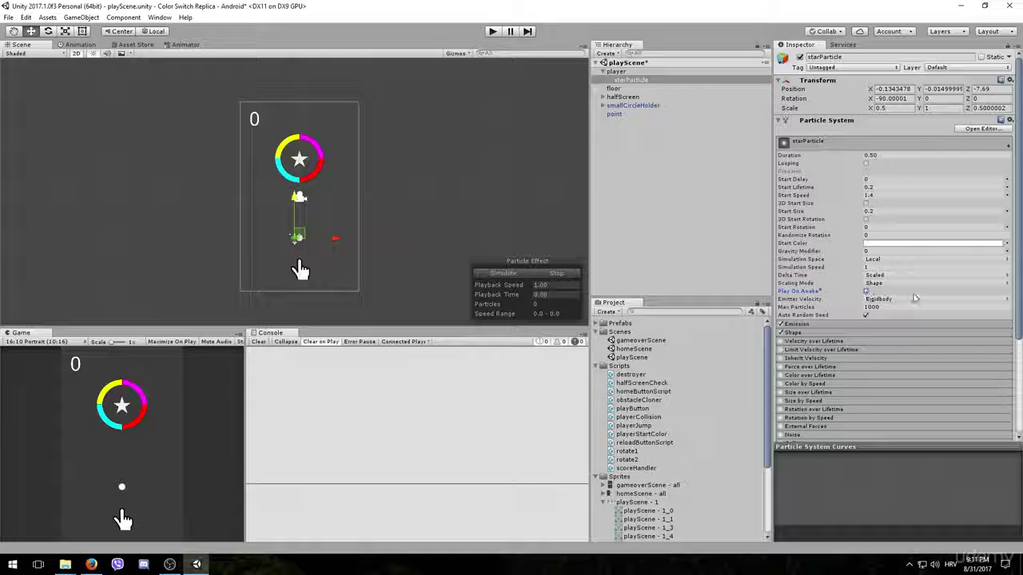
Simulate the starParticle burst, frame it on the player, and replay it several times.
click(504, 274)
scroll(311, 281, up, 5)
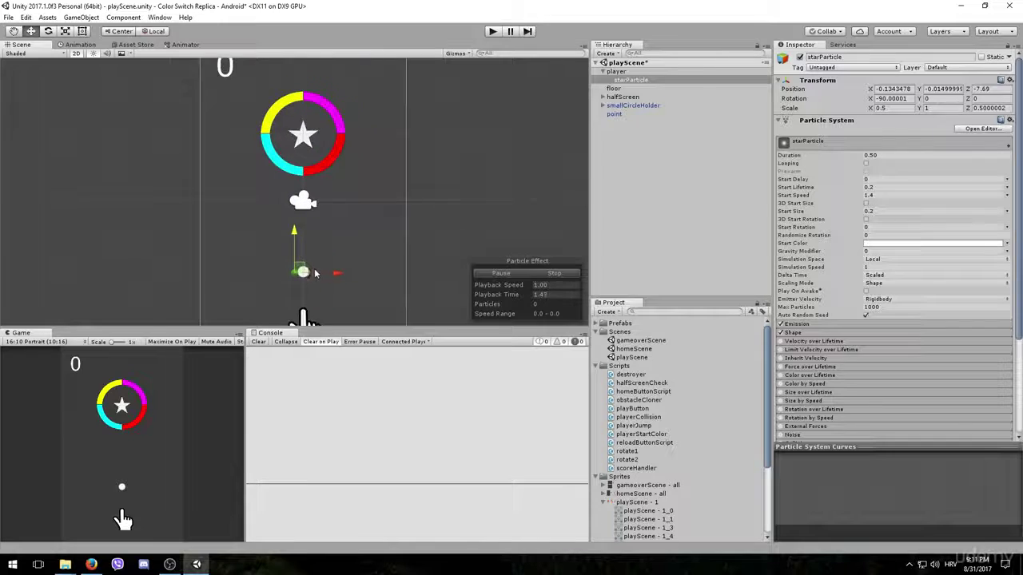
key(f)
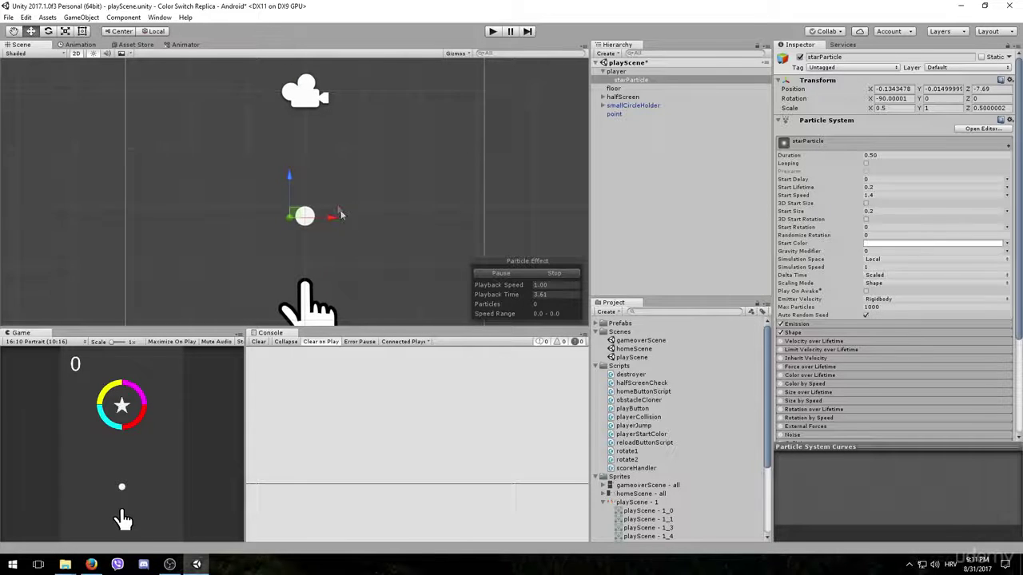
click(509, 275)
click(509, 275)
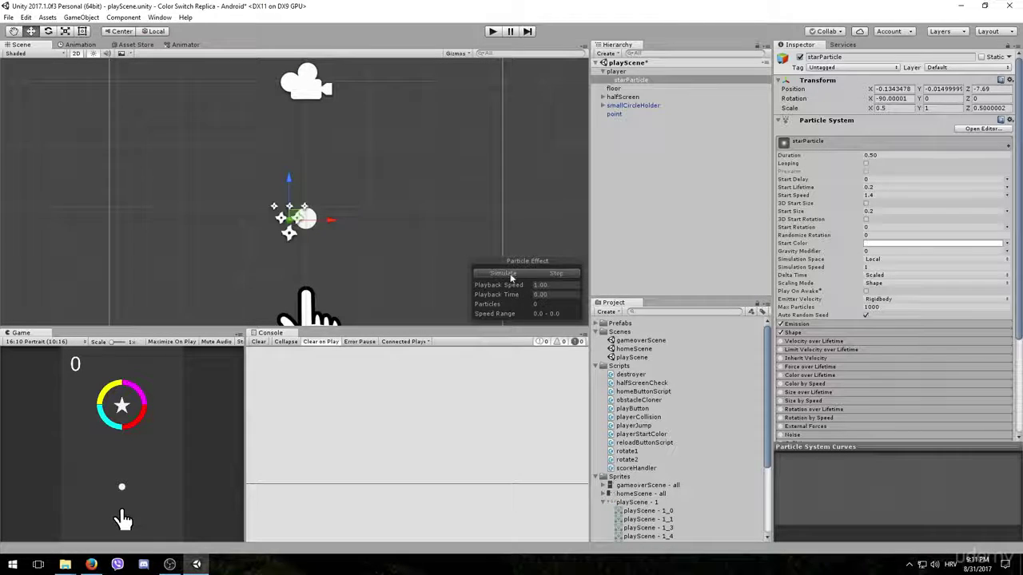
click(509, 275)
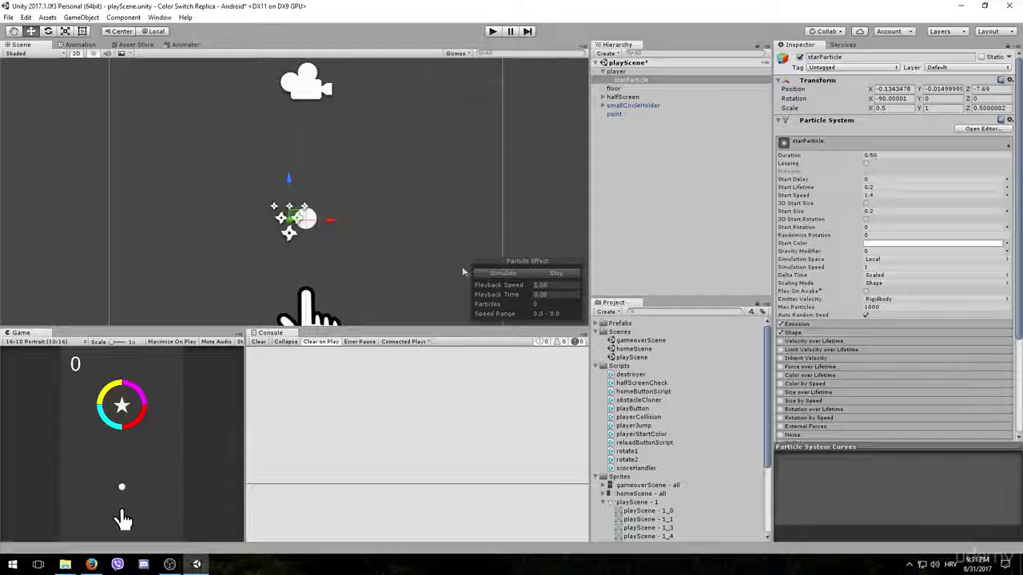
click(498, 275)
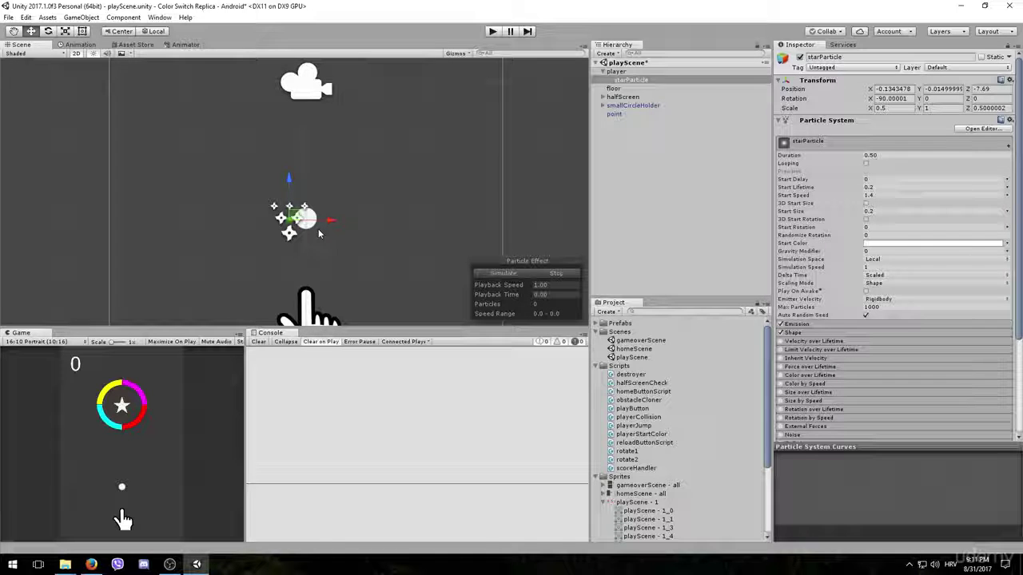
click(503, 272)
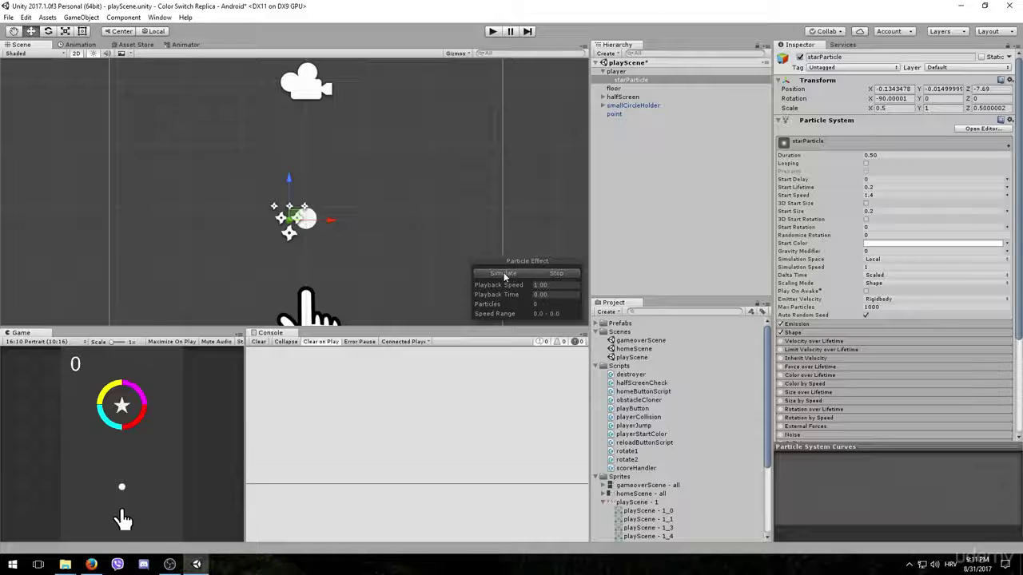
Expand starParticle's Renderer module and Default-Particle material settings, then reselect starParticle.
scroll(324, 230, down, 5)
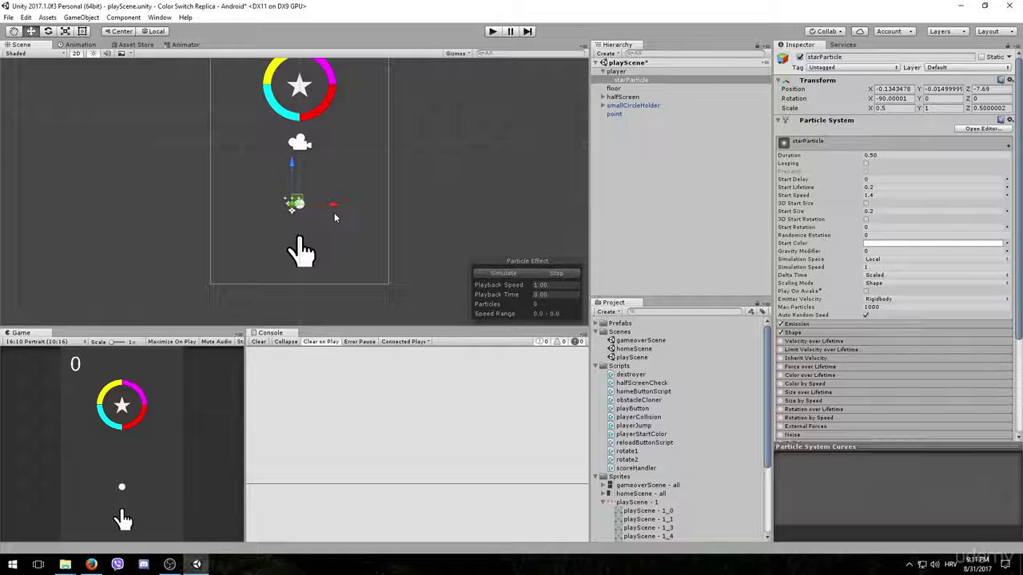
scroll(860, 152, down, 3)
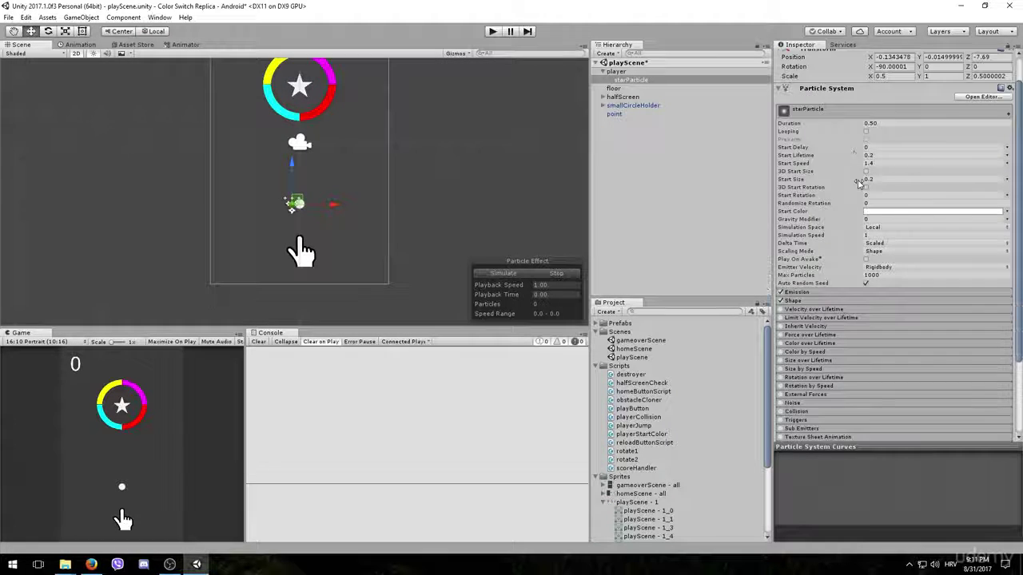
scroll(859, 152, down, 1)
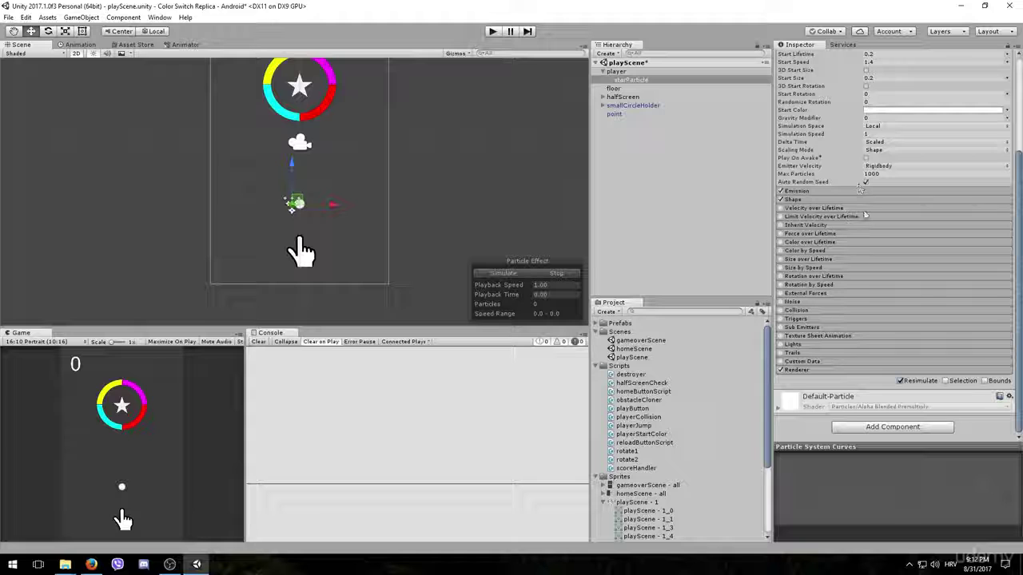
click(799, 371)
scroll(845, 337, down, 2)
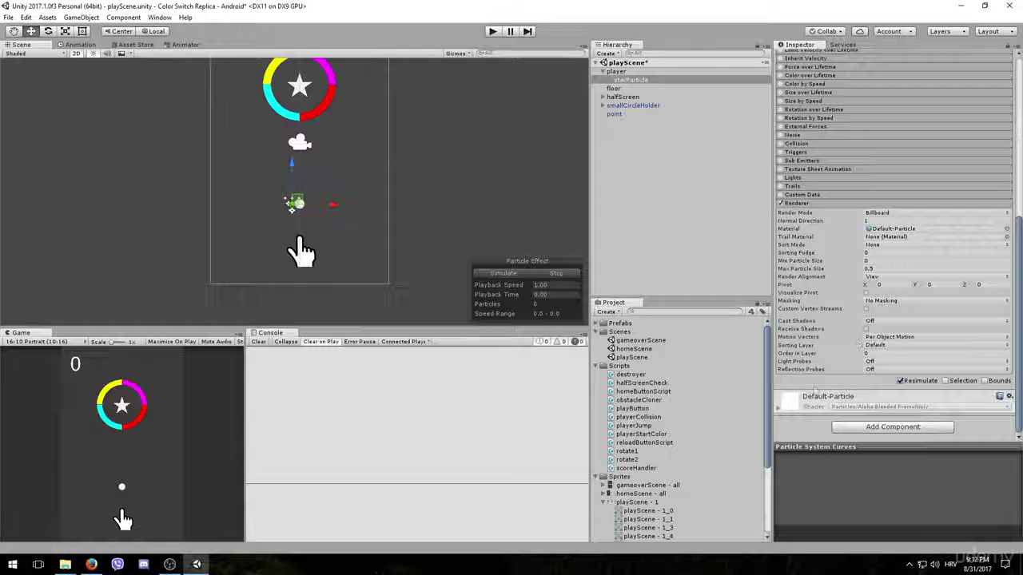
click(780, 410)
scroll(1019, 349, down, 3)
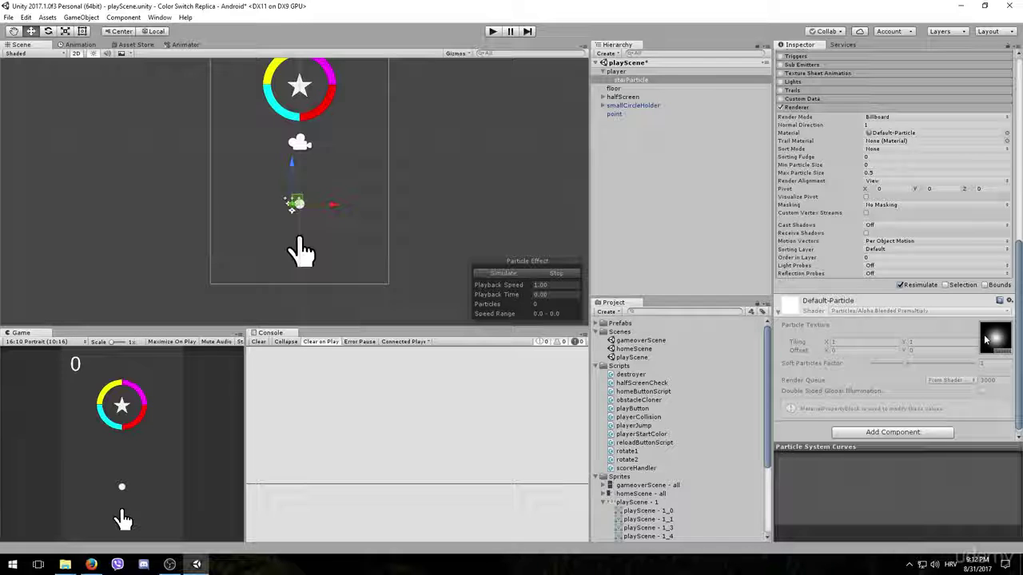
click(896, 306)
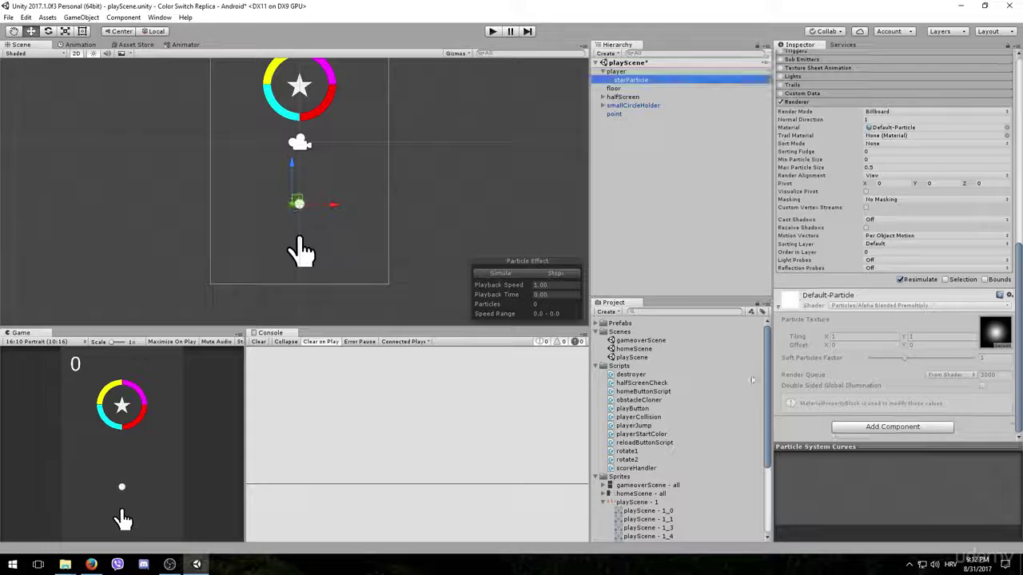
Create a Material asset in the Project panel and name it starMaterial.
right_click(699, 349)
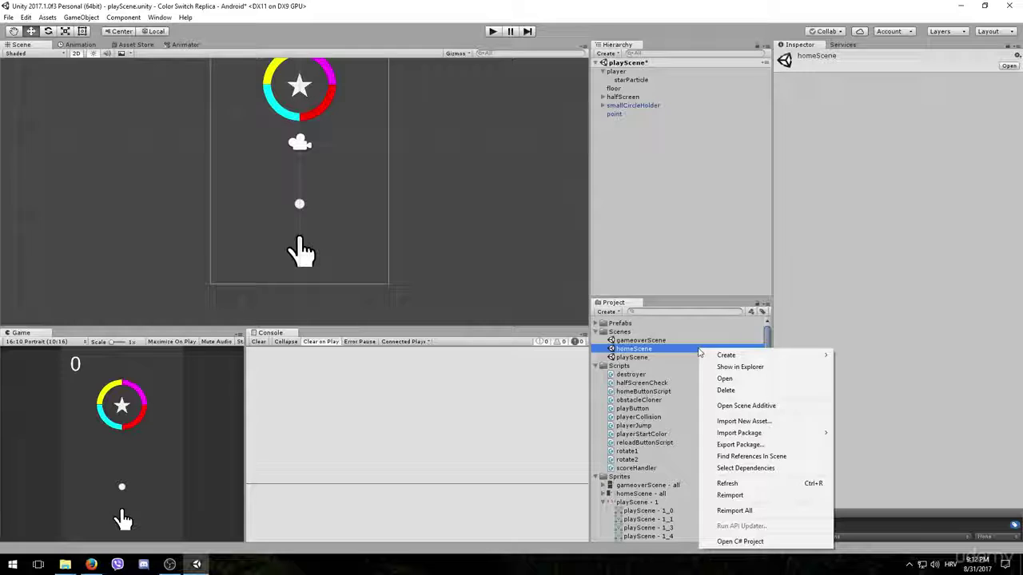
mouse_move(722, 361)
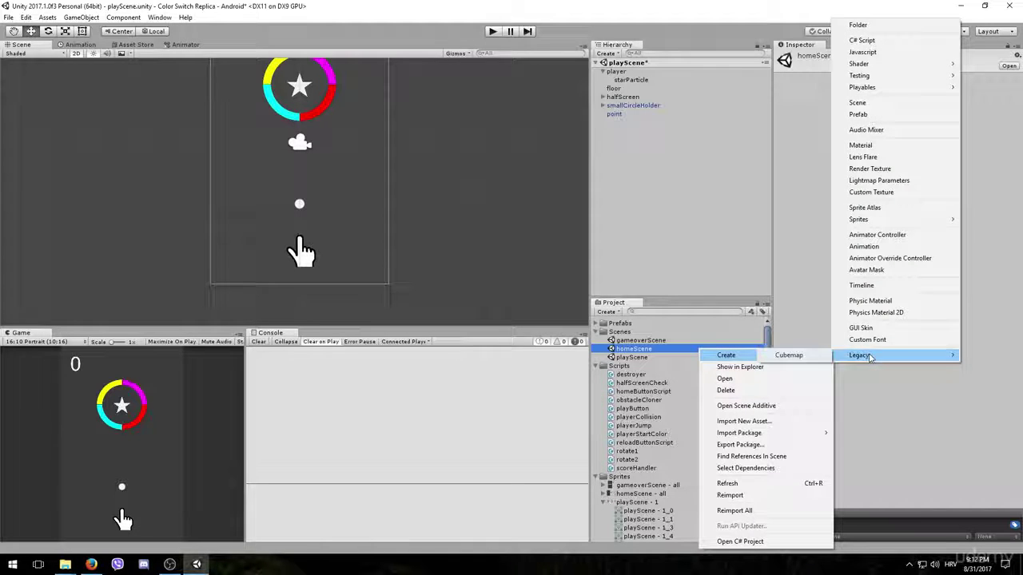
click(861, 144)
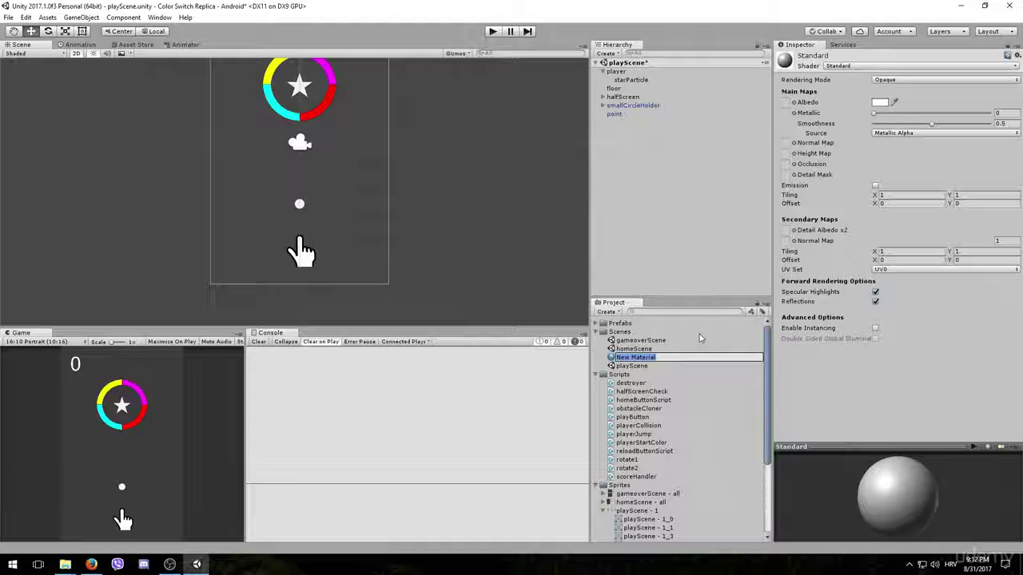
text(star)
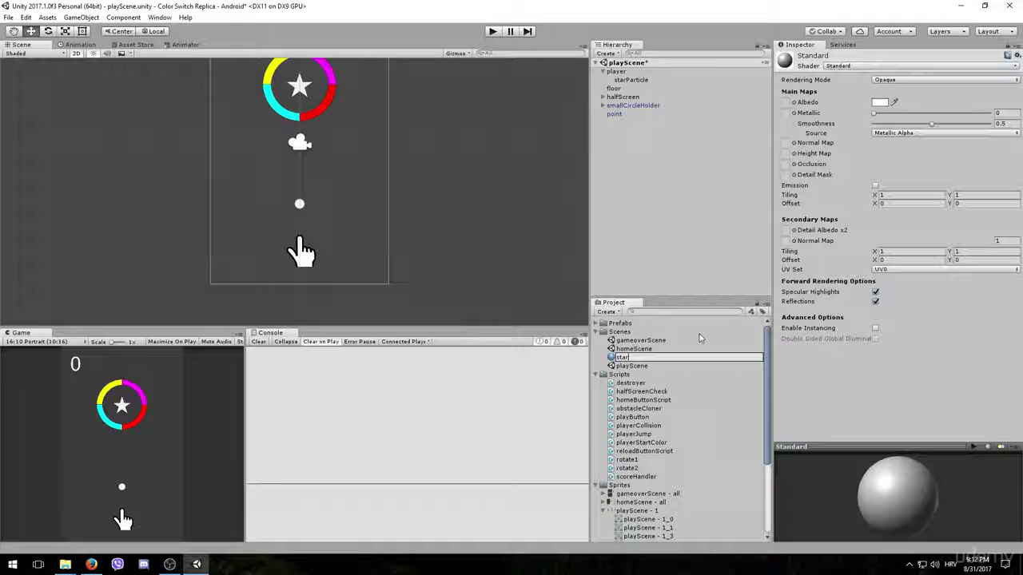
text(Material)
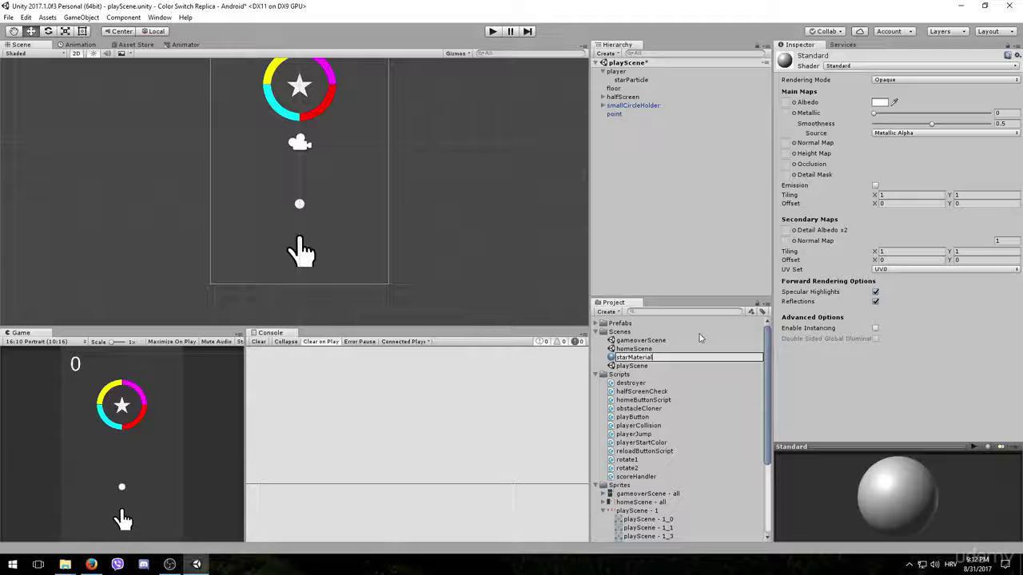
key(Return)
scroll(648, 528, down, 5)
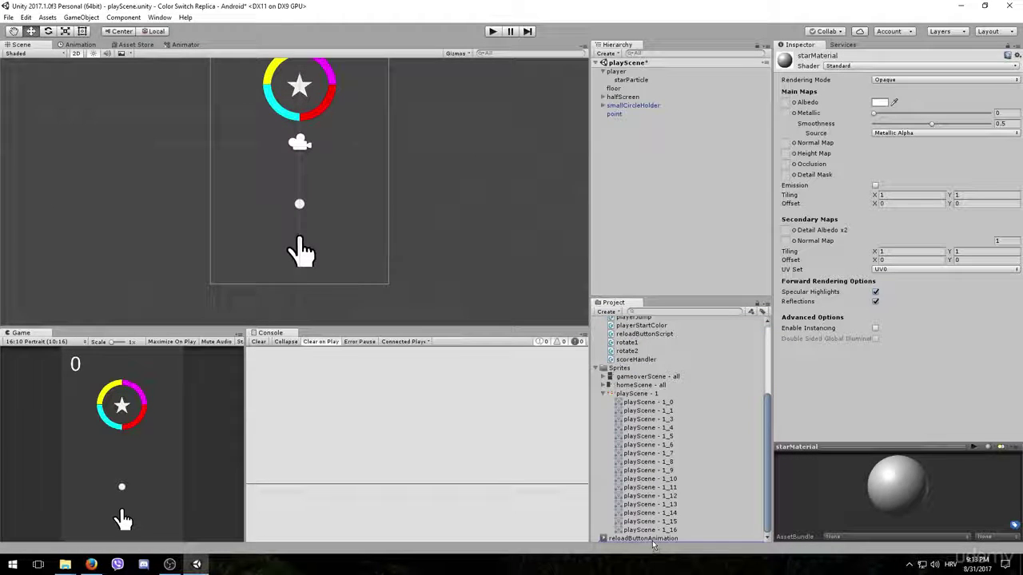
scroll(661, 519, down, 1)
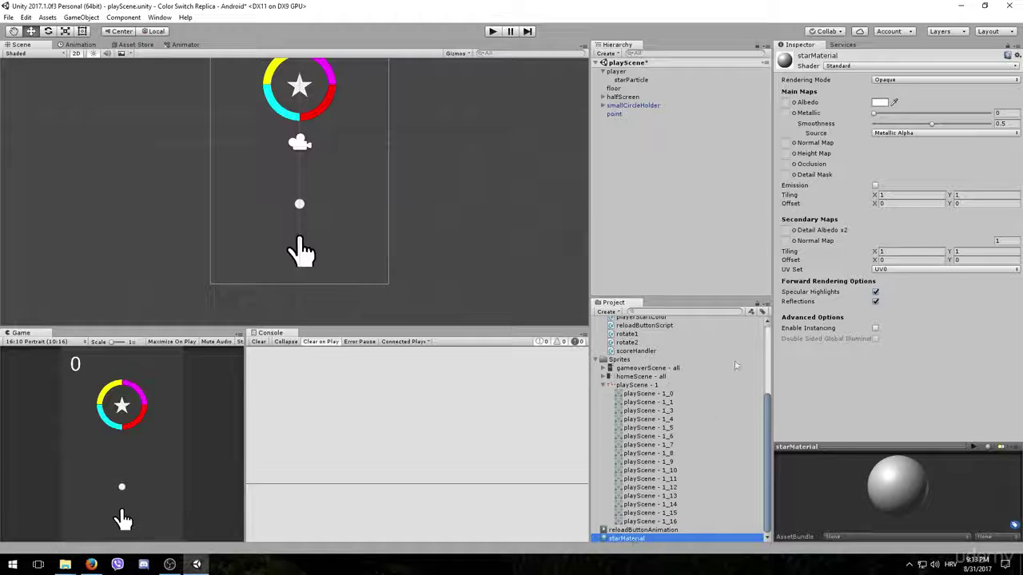
Set starMaterial's shader to Particles/Additive.
click(845, 67)
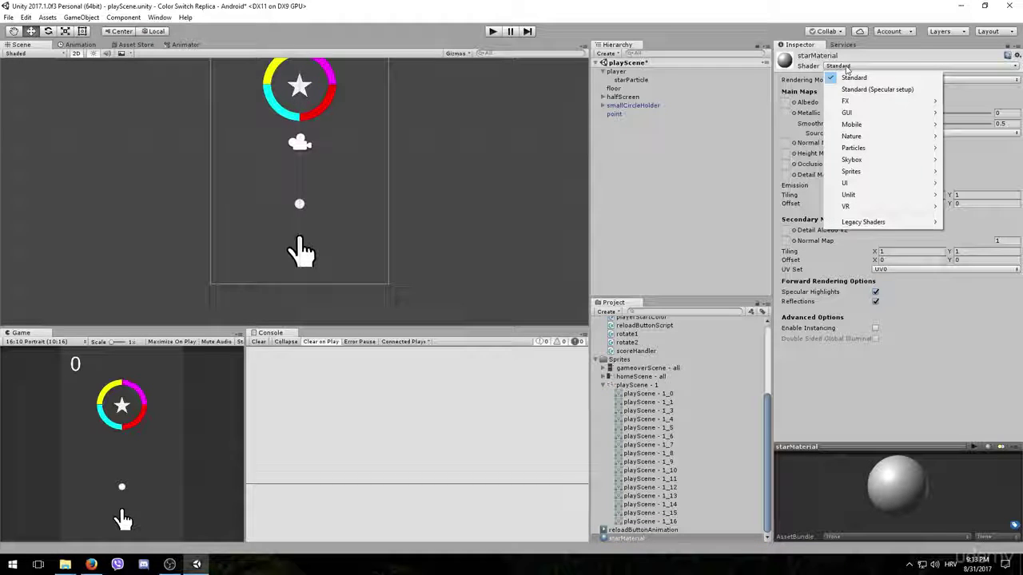
mouse_move(869, 151)
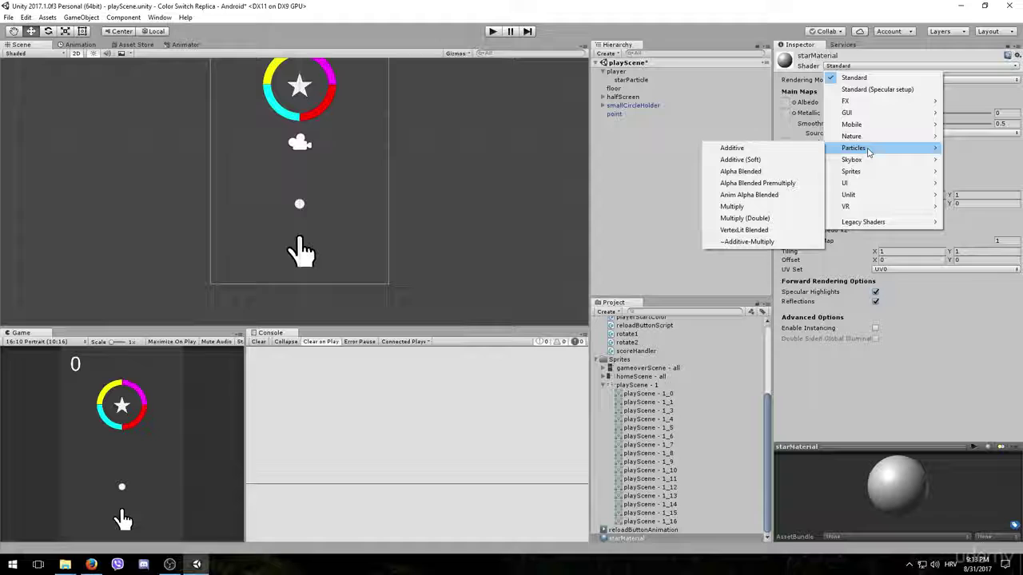
click(732, 147)
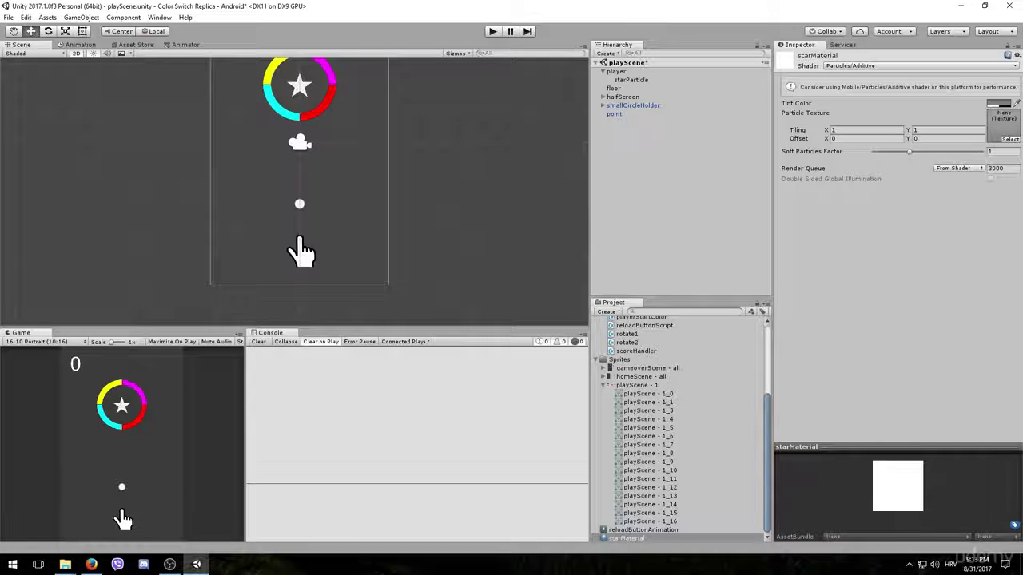
Inspect the playScene - 1 sprite sheet's slices, then collapse them.
click(655, 486)
click(651, 462)
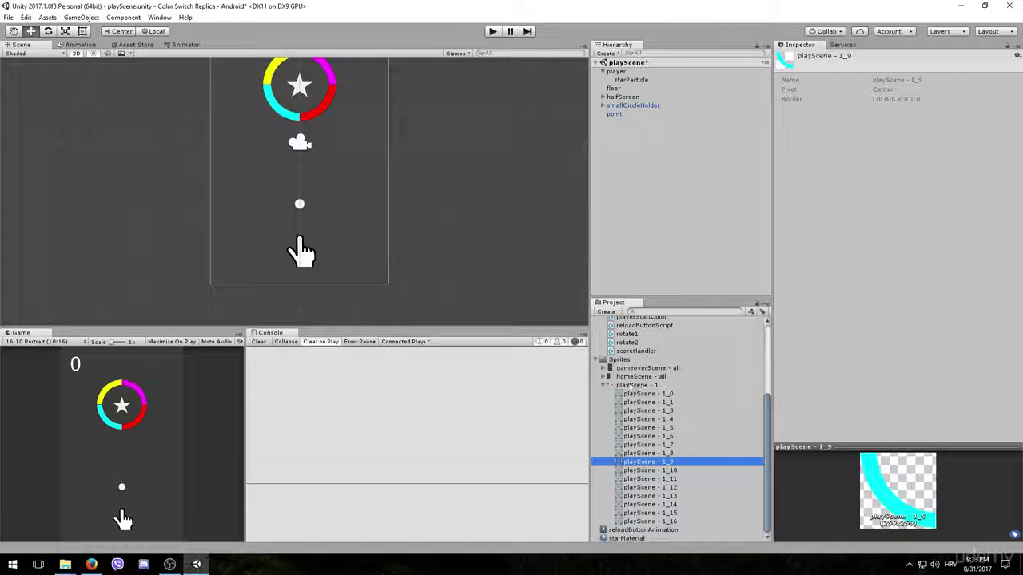
click(635, 386)
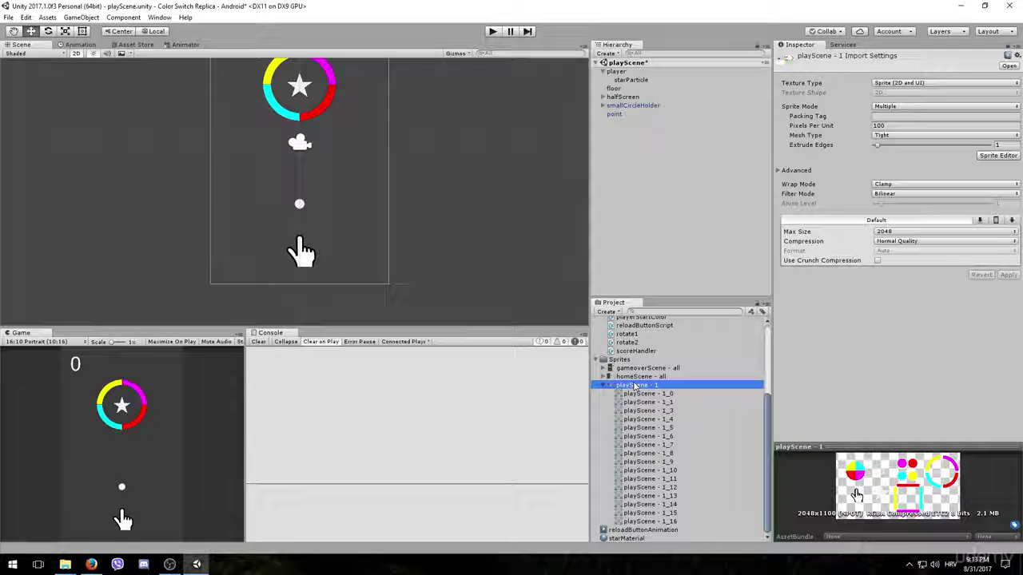
click(604, 386)
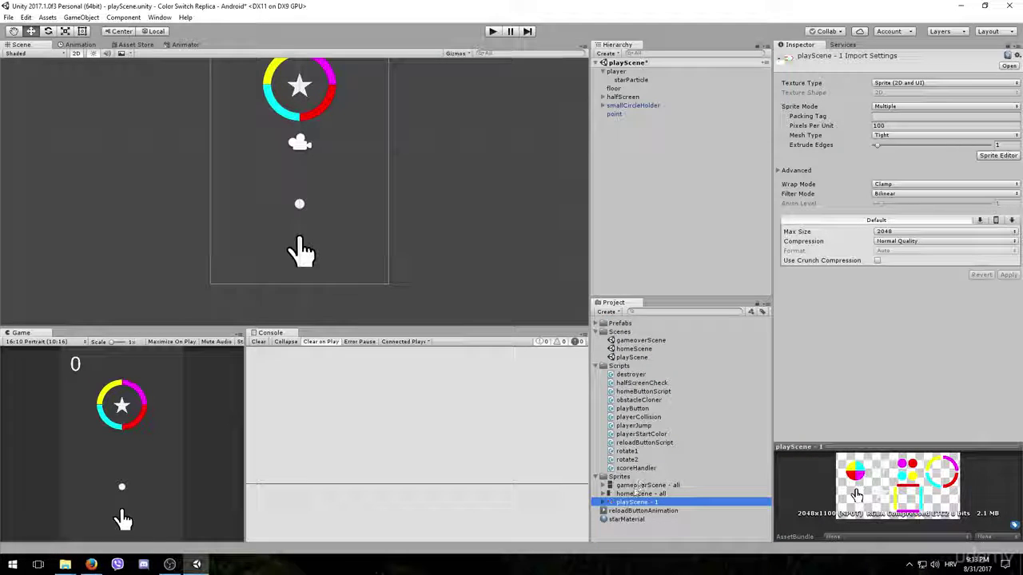
From the desktop's Color Switch Sprites folder, drag the star sprite into Unity.
key(super+d)
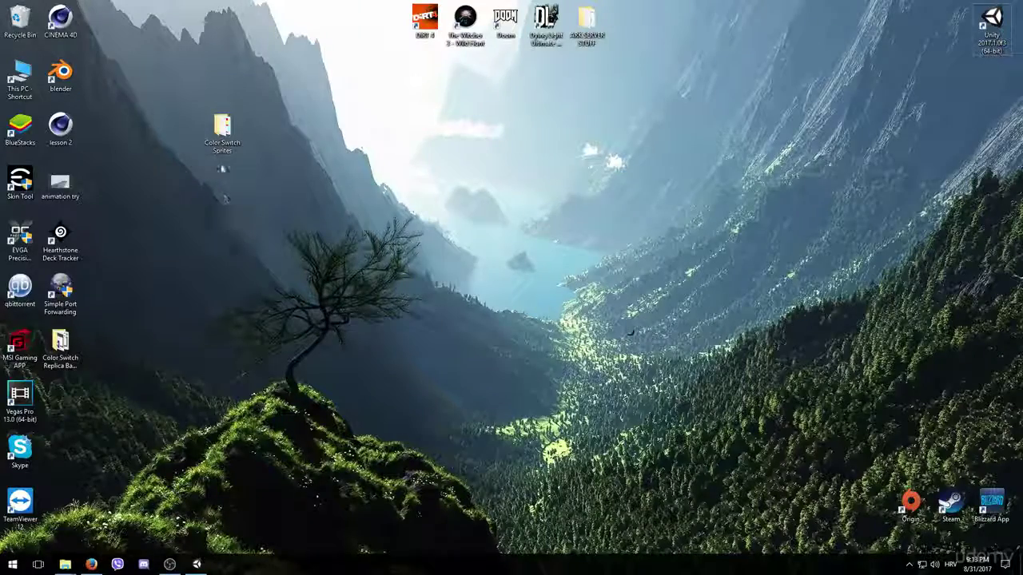
double_click(225, 144)
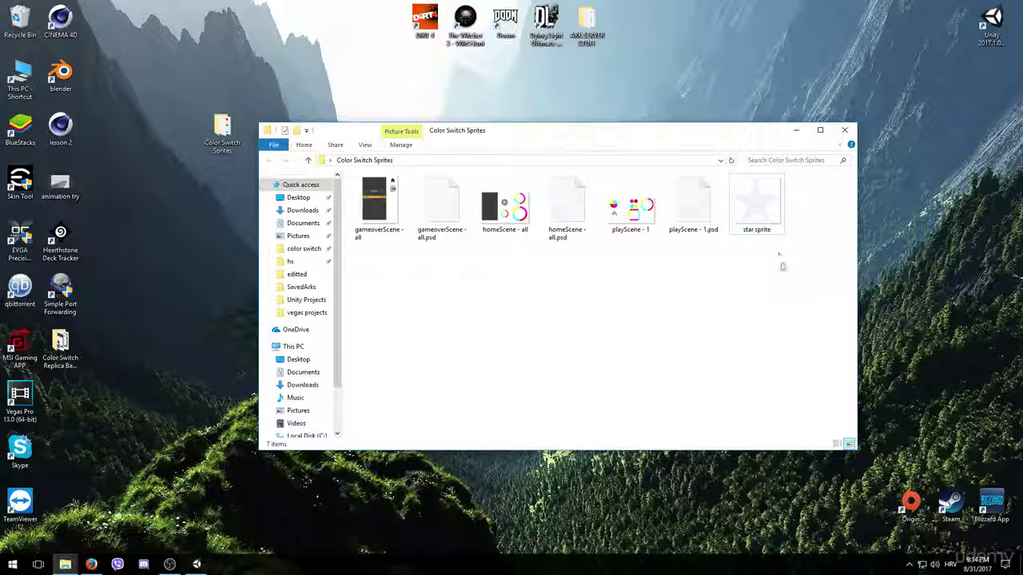
click(766, 212)
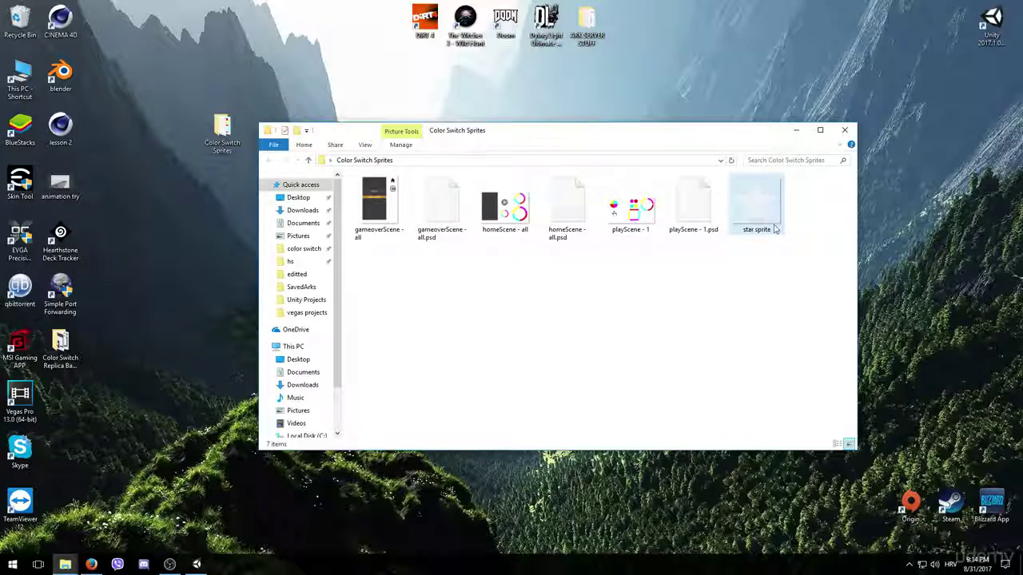
drag(774, 230, 633, 480)
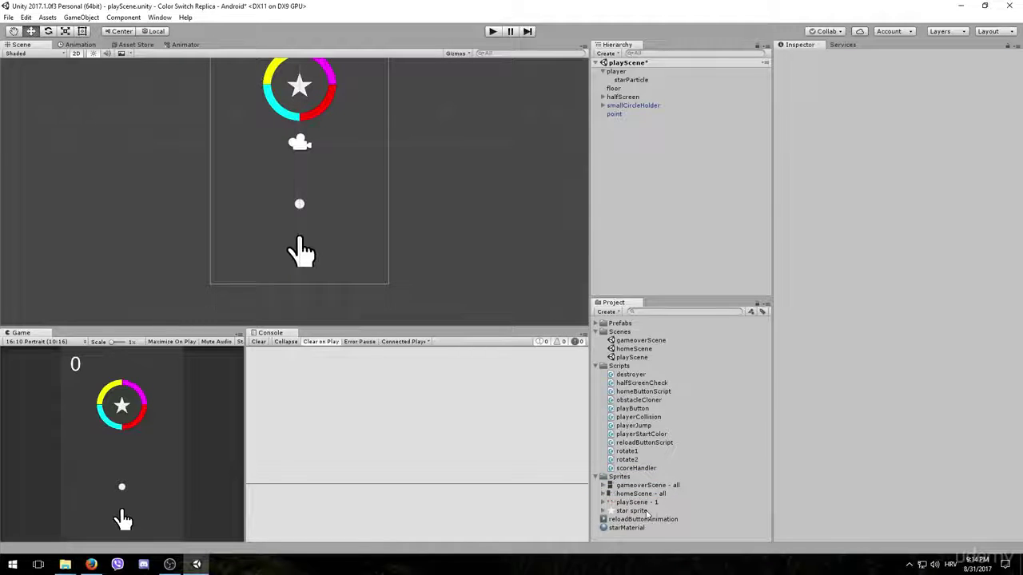
Set starMaterial's Particle Texture to the star sprite.
click(644, 529)
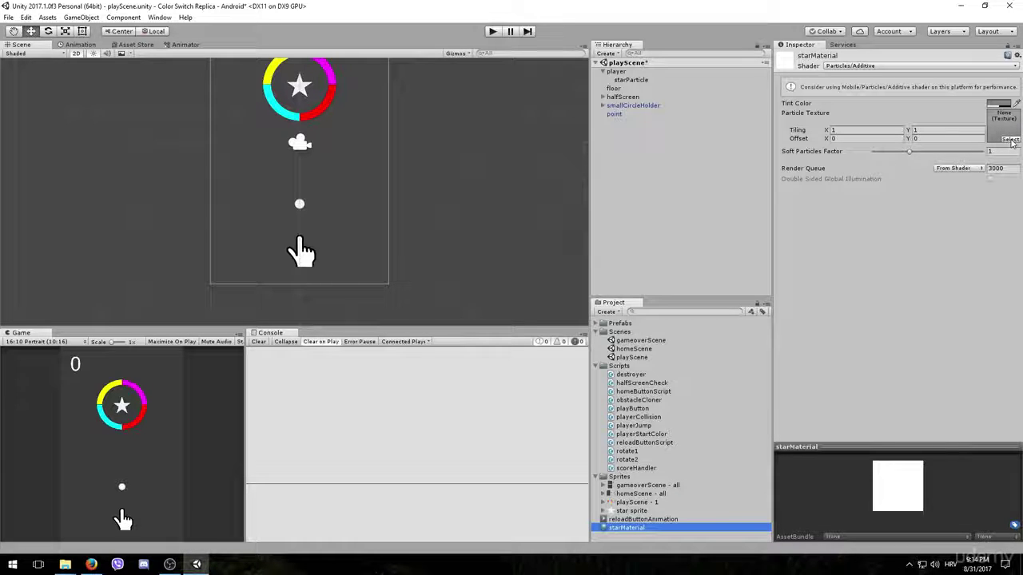
click(1011, 140)
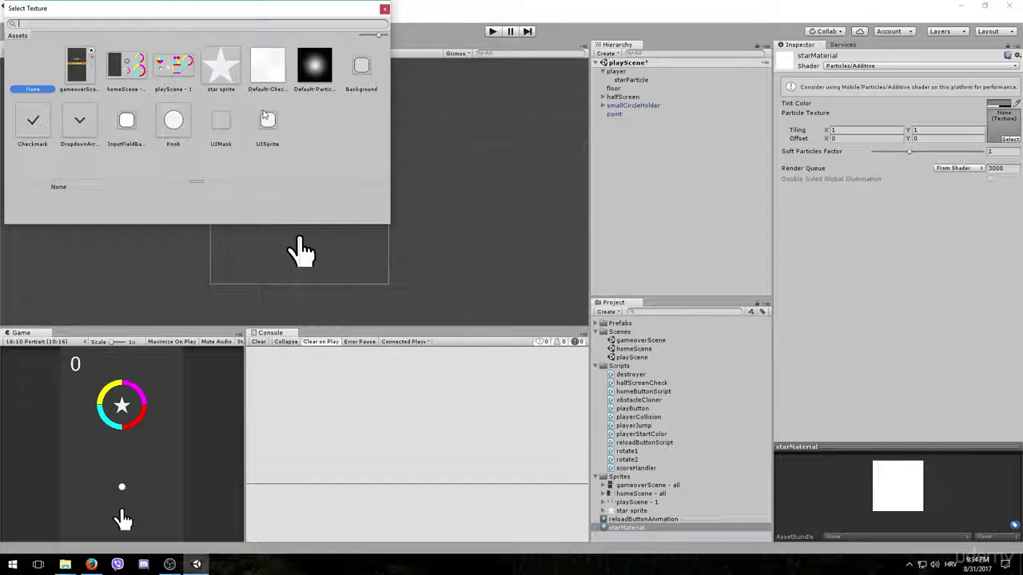
click(227, 78)
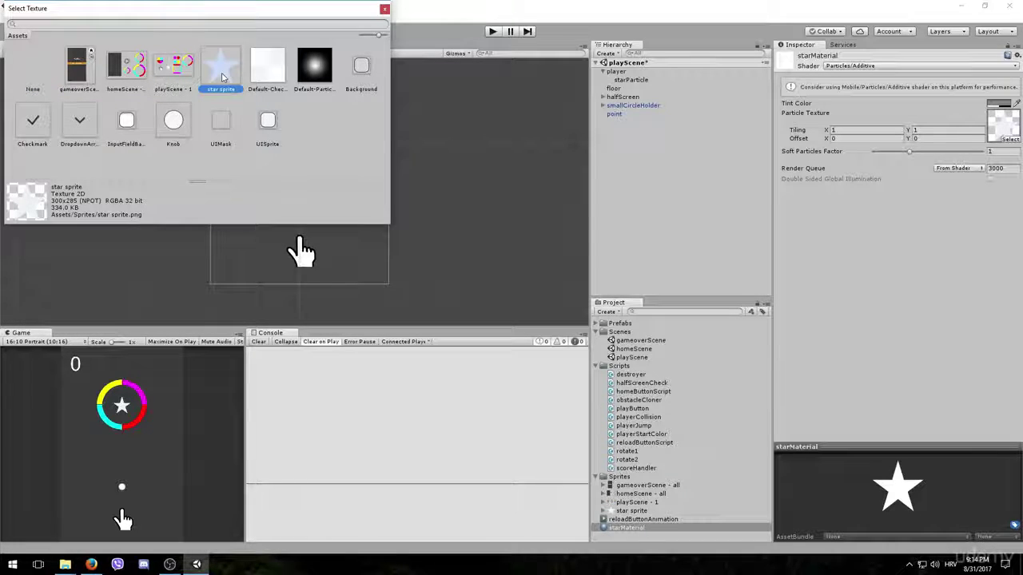
double_click(223, 77)
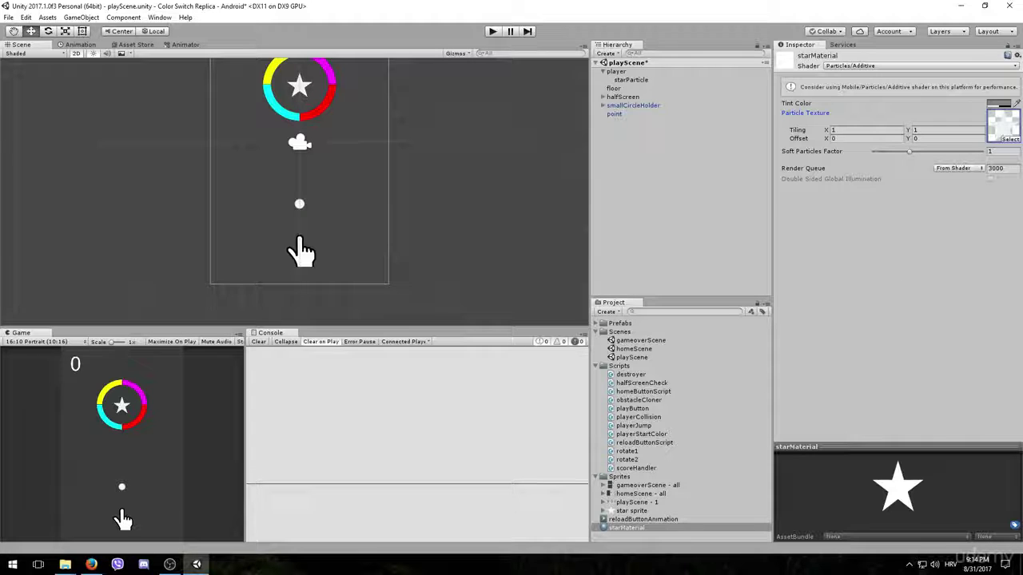
Assign starMaterial to the starParticle Renderer's Material field, replacing Default-Particle.
click(639, 81)
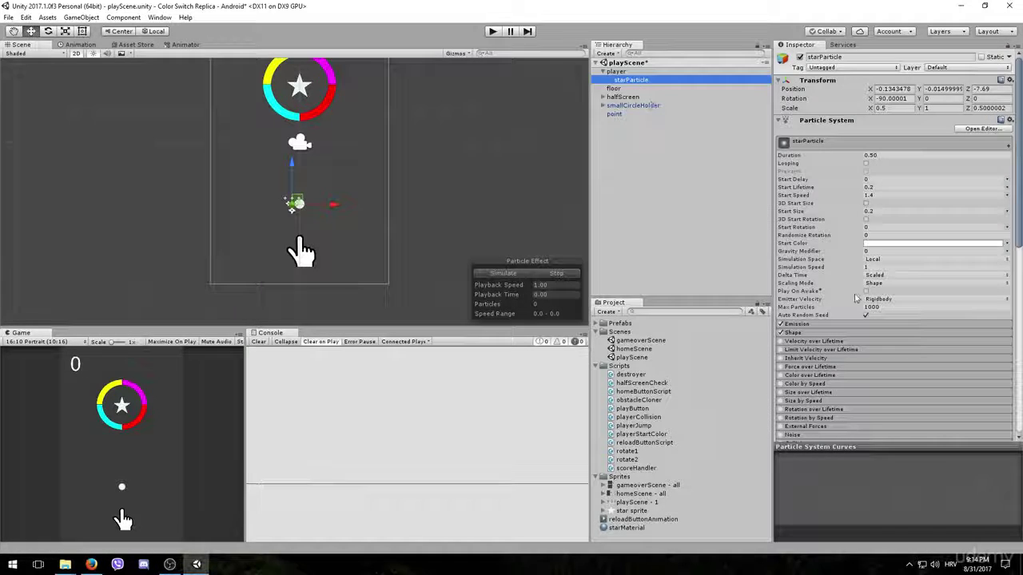
scroll(880, 216, down, 10)
scroll(879, 217, down, 5)
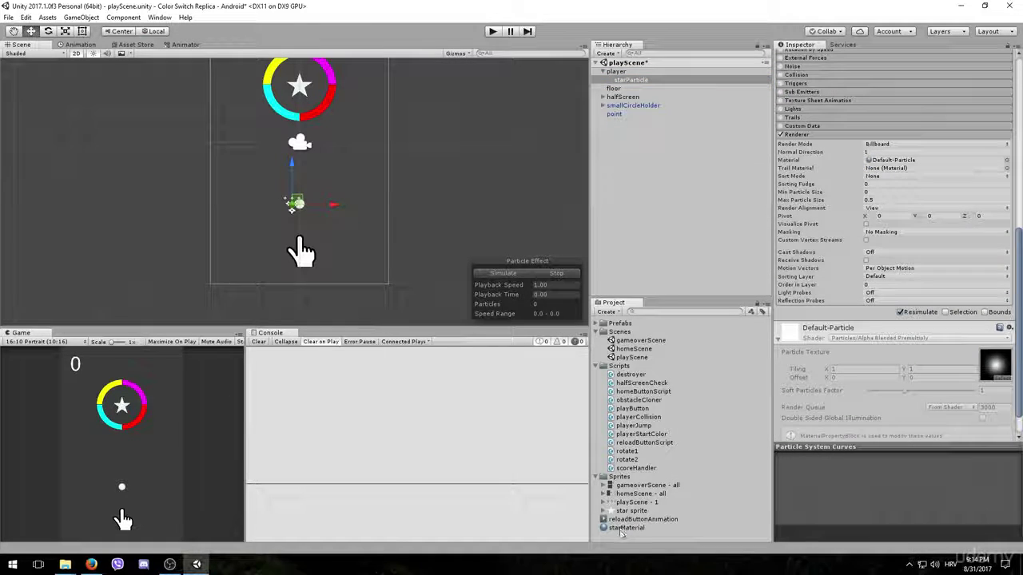
drag(619, 531, 882, 165)
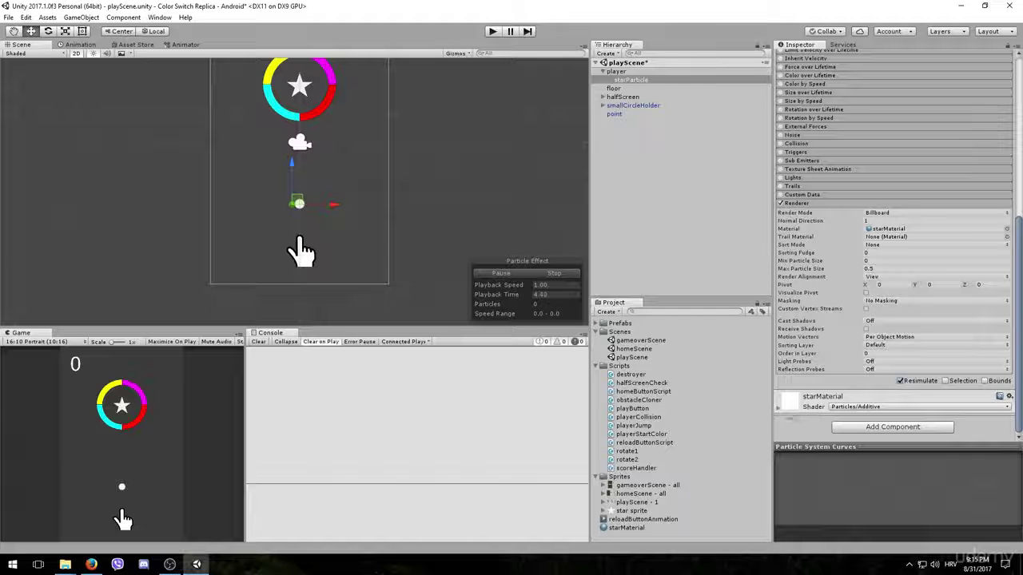
click(779, 405)
scroll(816, 393, down, 3)
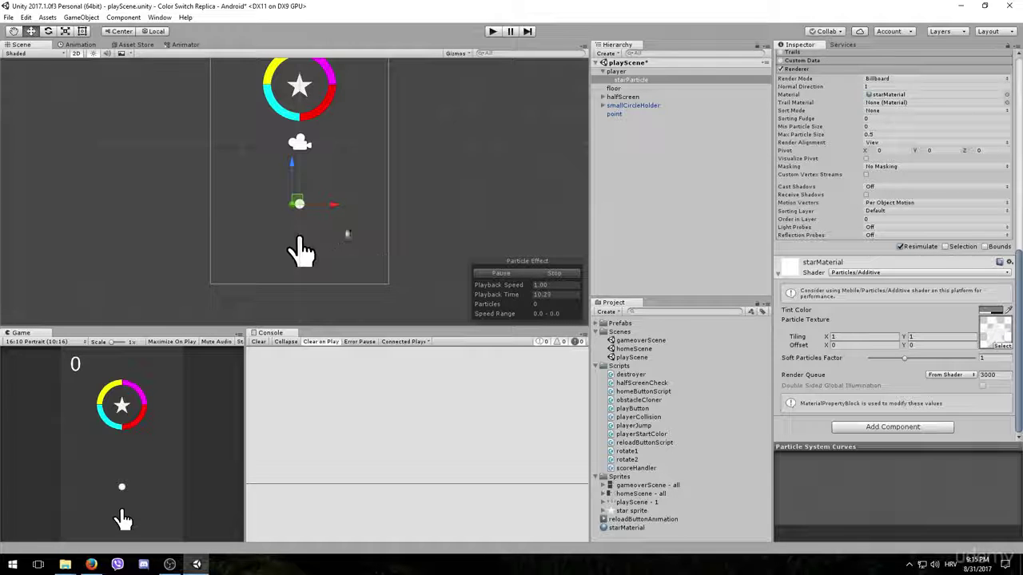
scroll(348, 233, up, 6)
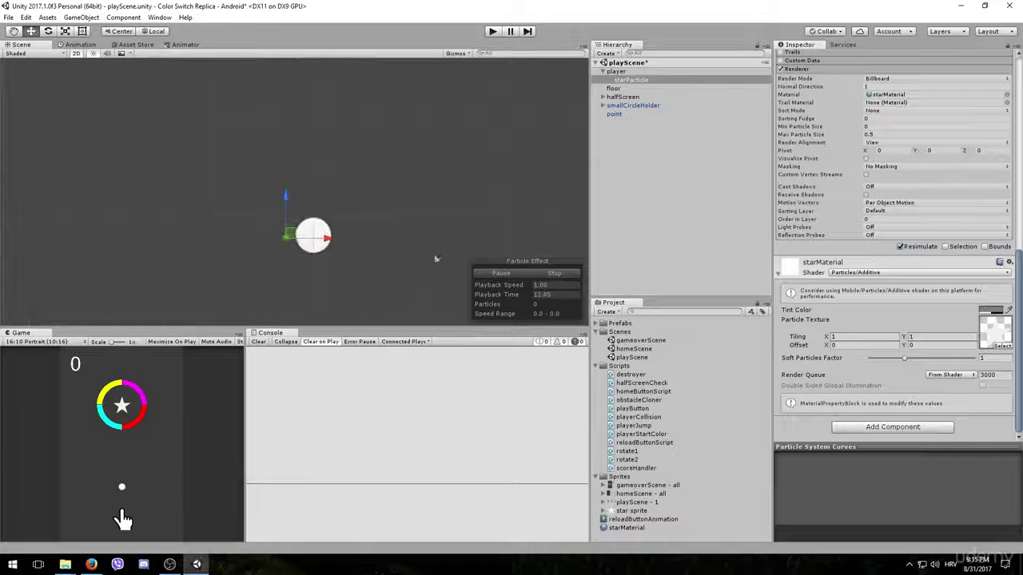
Stop the starParticle preview in the Scene view and reselect starParticle.
click(564, 278)
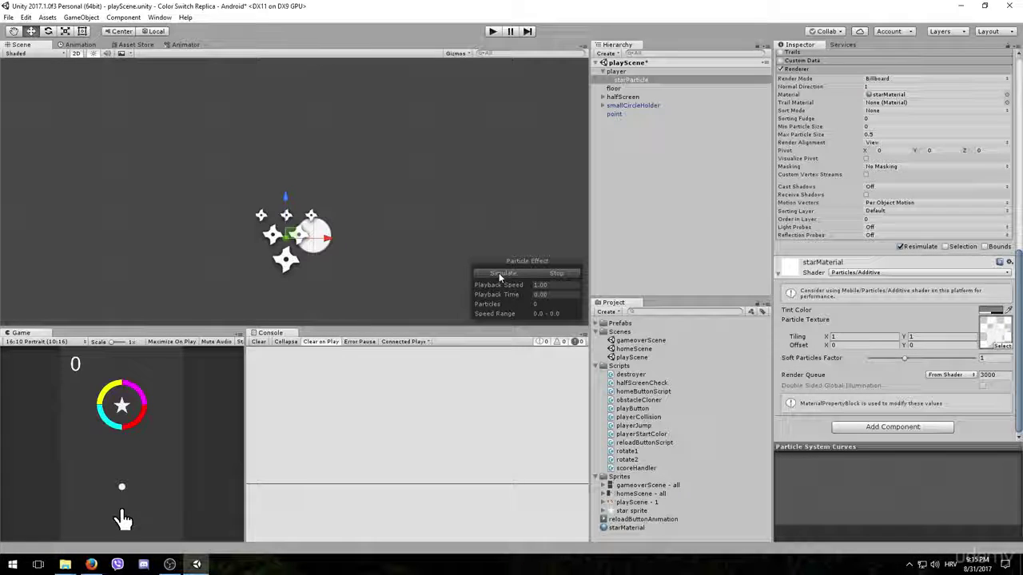
scroll(384, 235, down, 3)
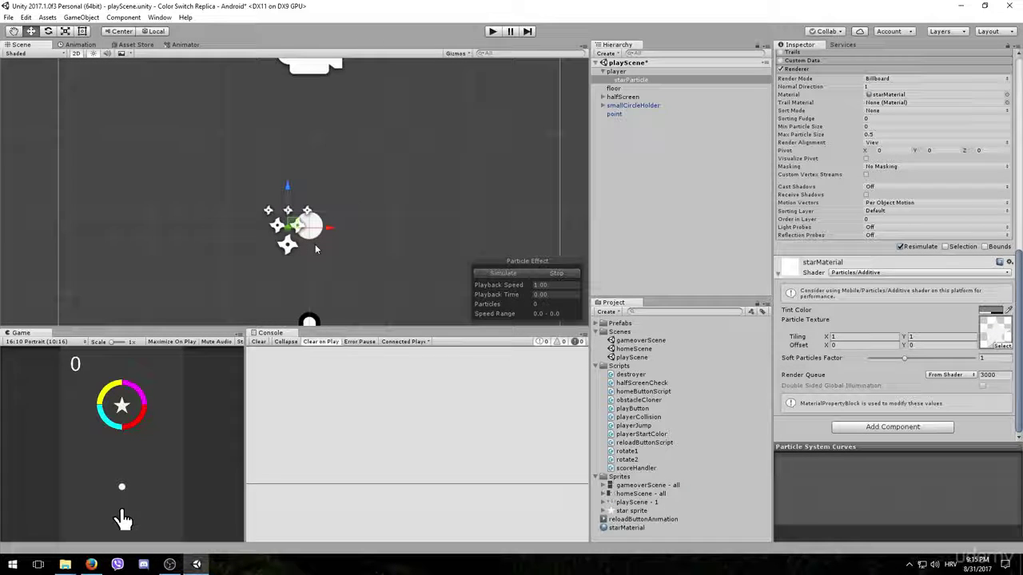
click(636, 81)
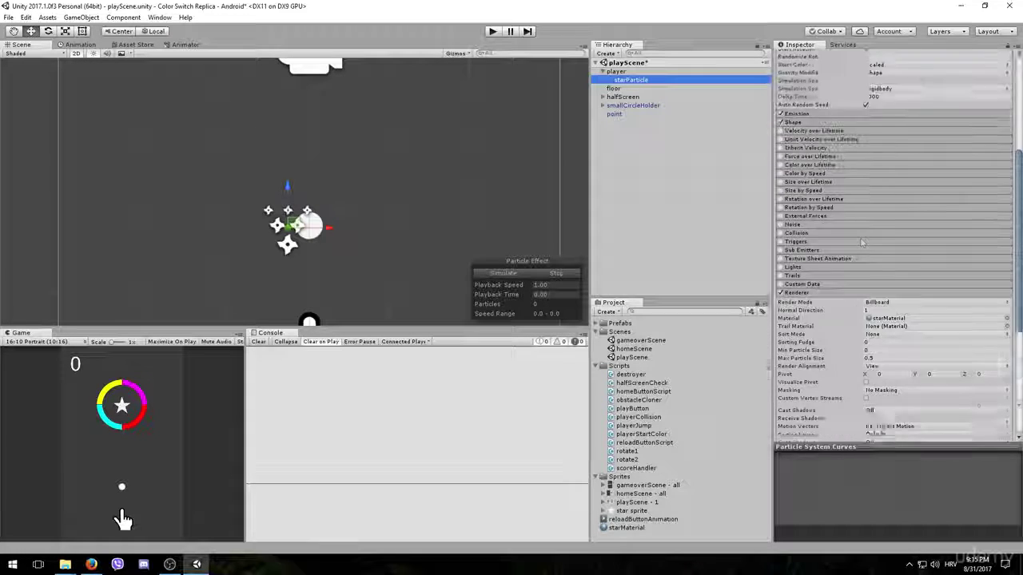
Change the starParticle Renderer's Max Particle Size from 0.5 to 0.2.
scroll(861, 277, up, 2)
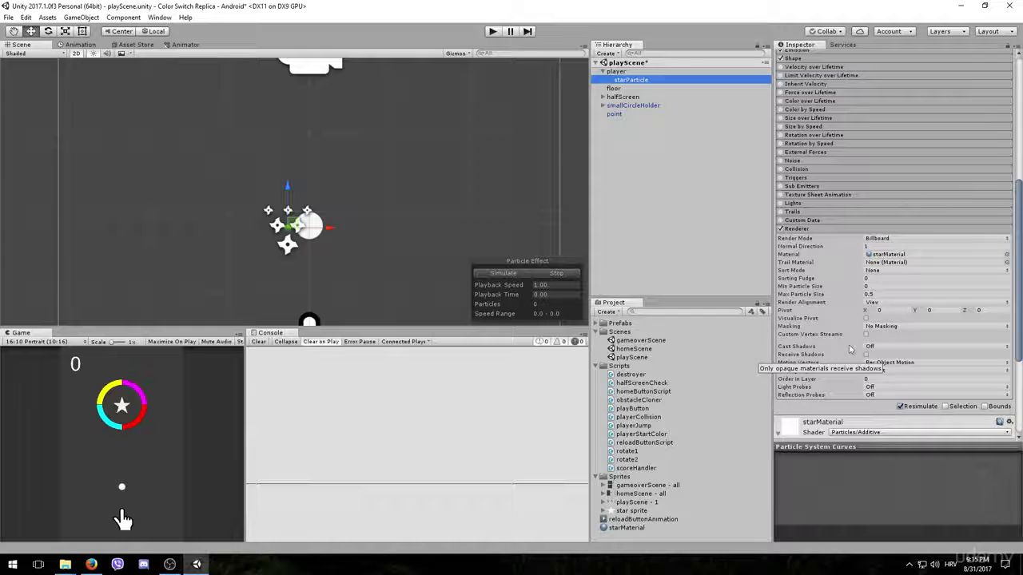
click(883, 294)
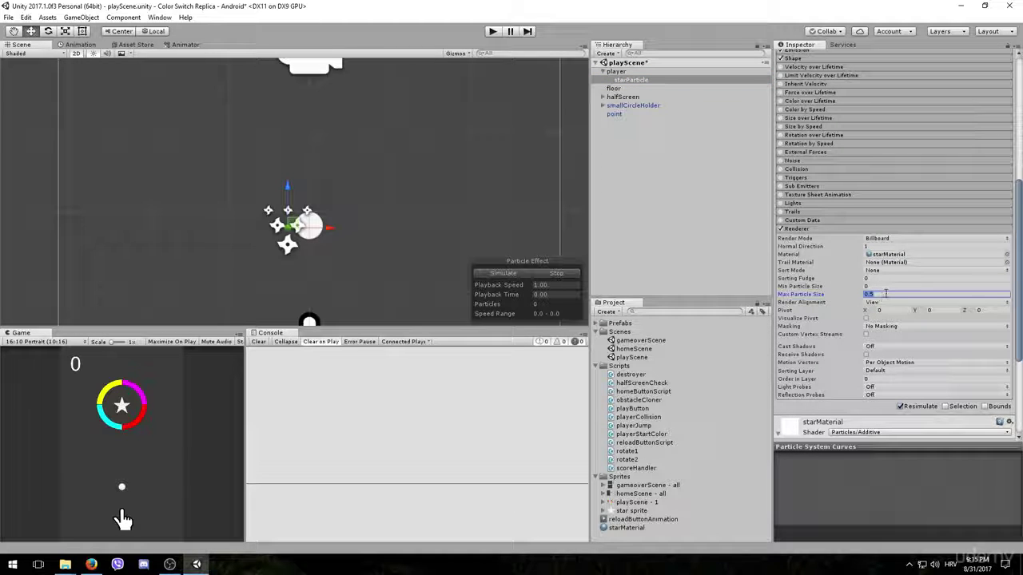
text(0.1)
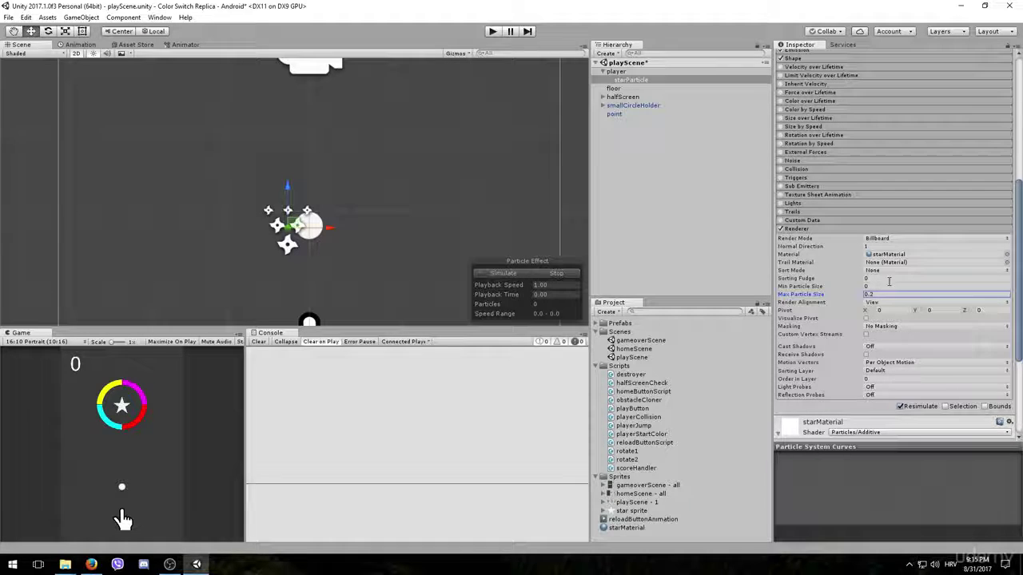
scroll(851, 250, up, 2)
scroll(851, 250, up, 1)
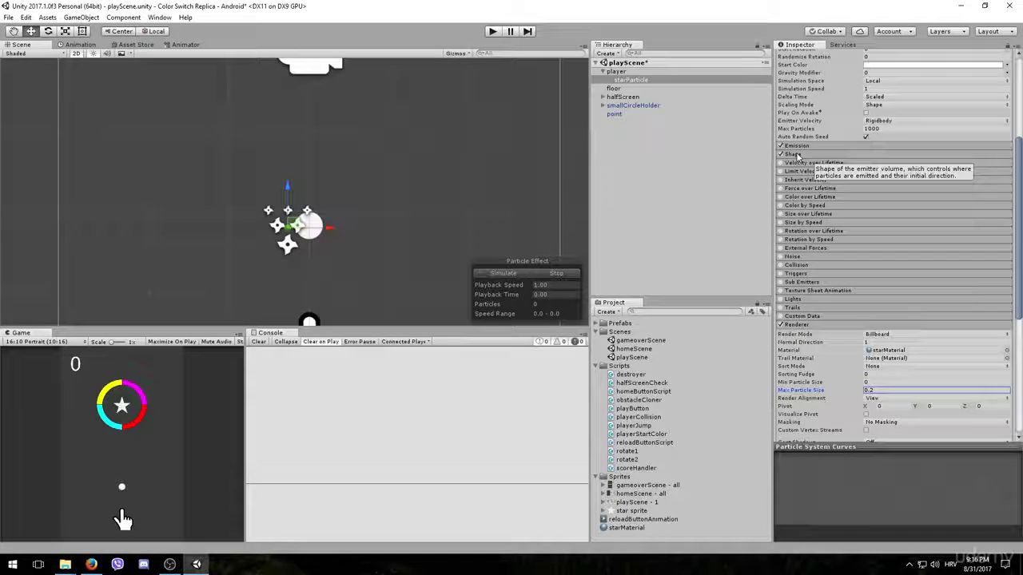
Switch the Shape module to Box and move the emitter onto the ball.
click(851, 155)
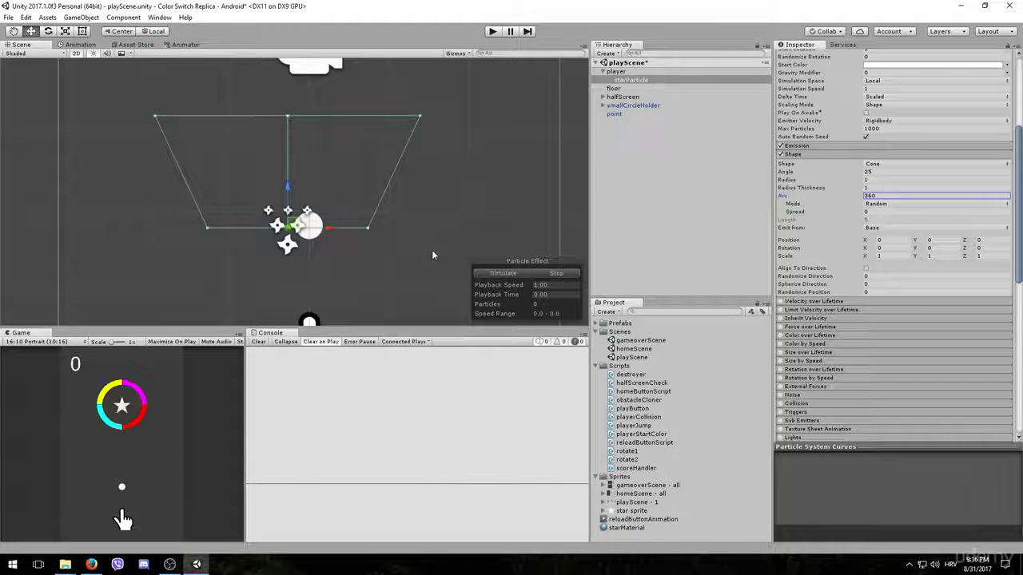
click(927, 163)
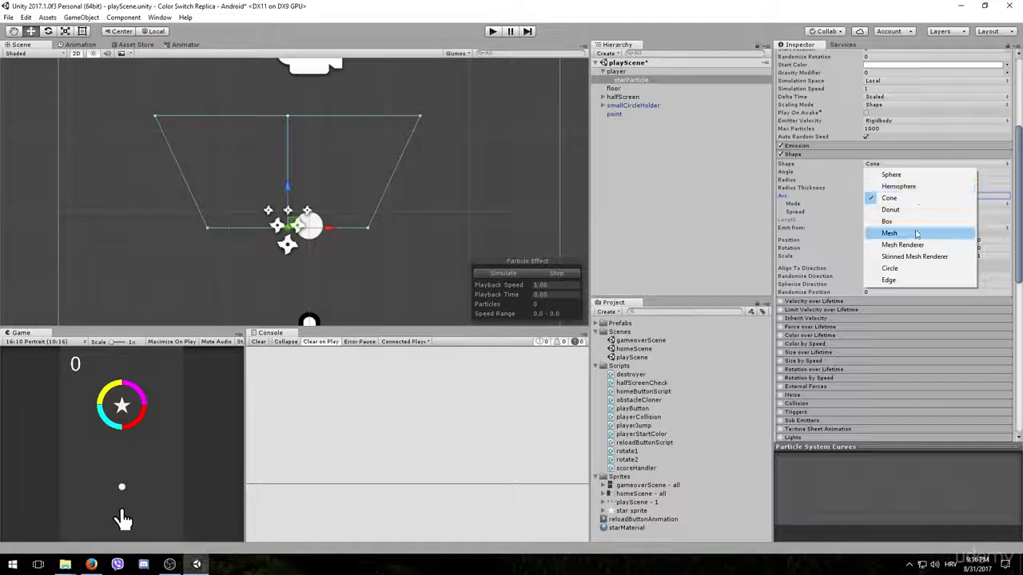
click(883, 221)
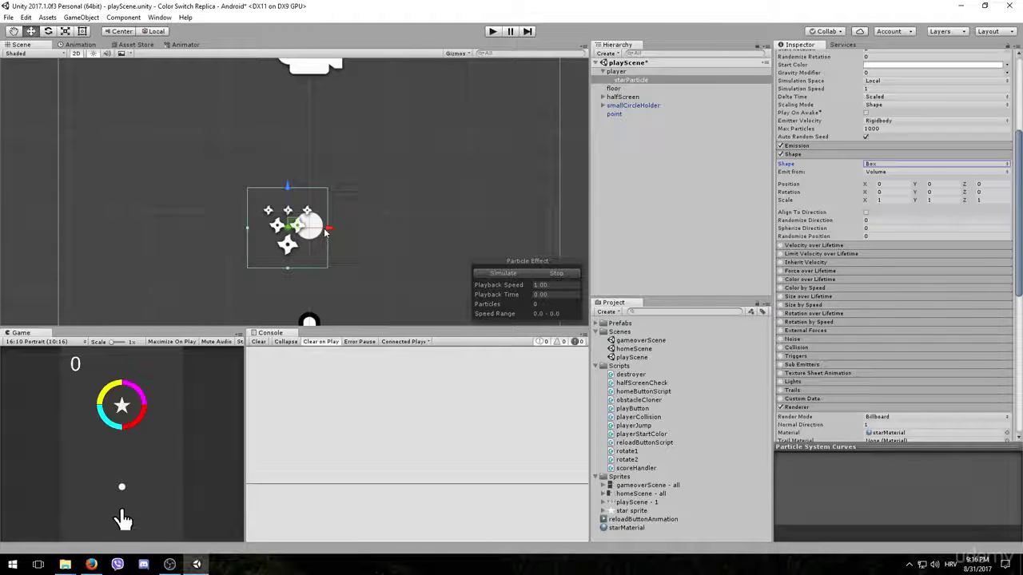
drag(327, 232, 351, 232)
drag(310, 190, 334, 192)
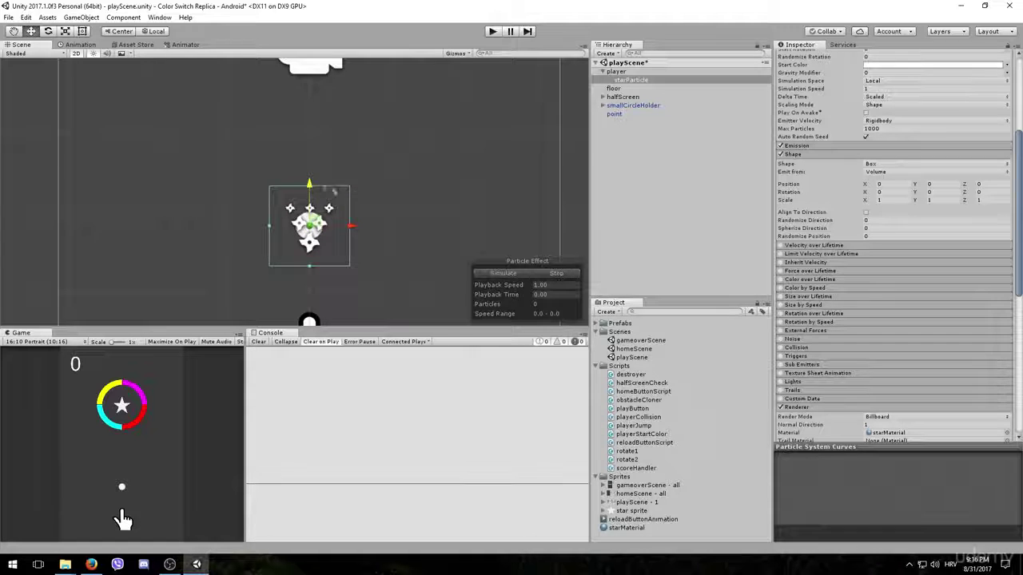
Set Randomize Direction to 0.3 and Spherize Direction to 1.
click(855, 220)
text(0.3)
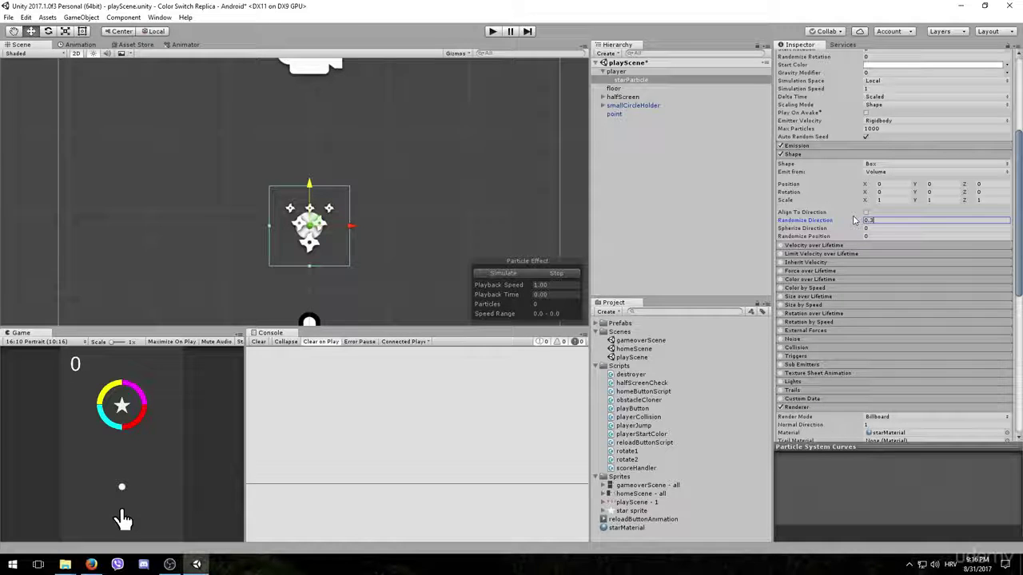
click(880, 228)
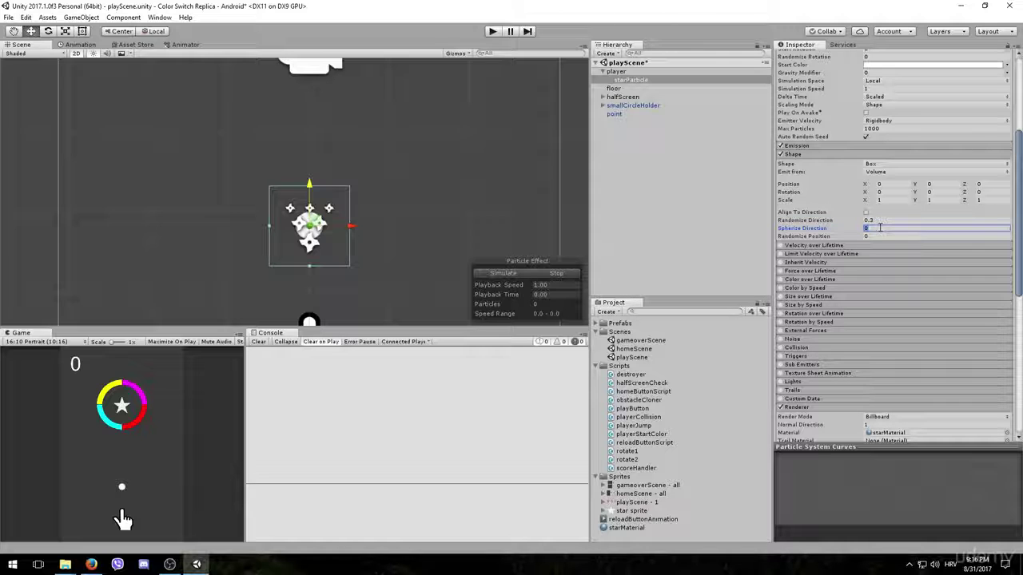
text(1)
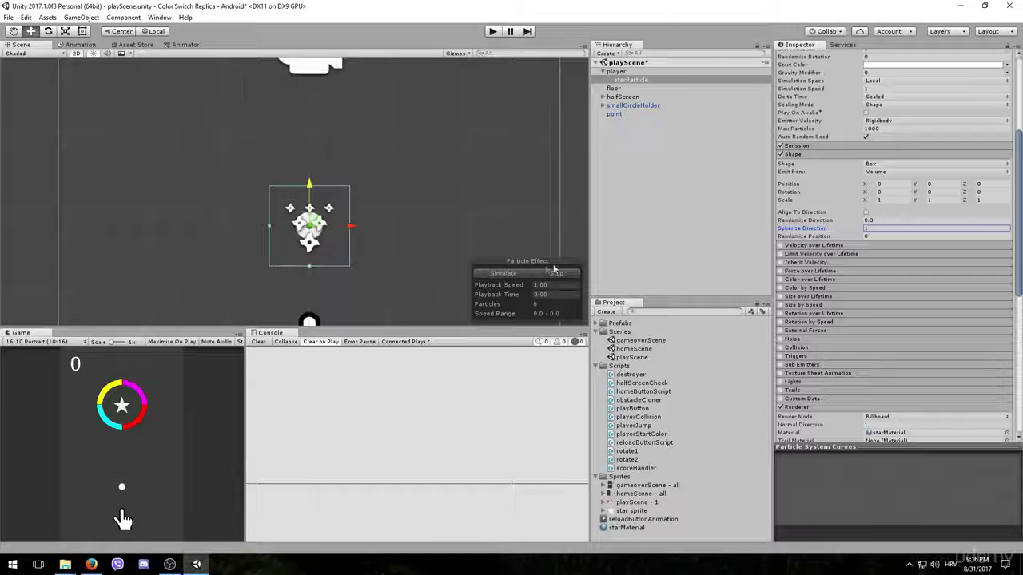
click(514, 272)
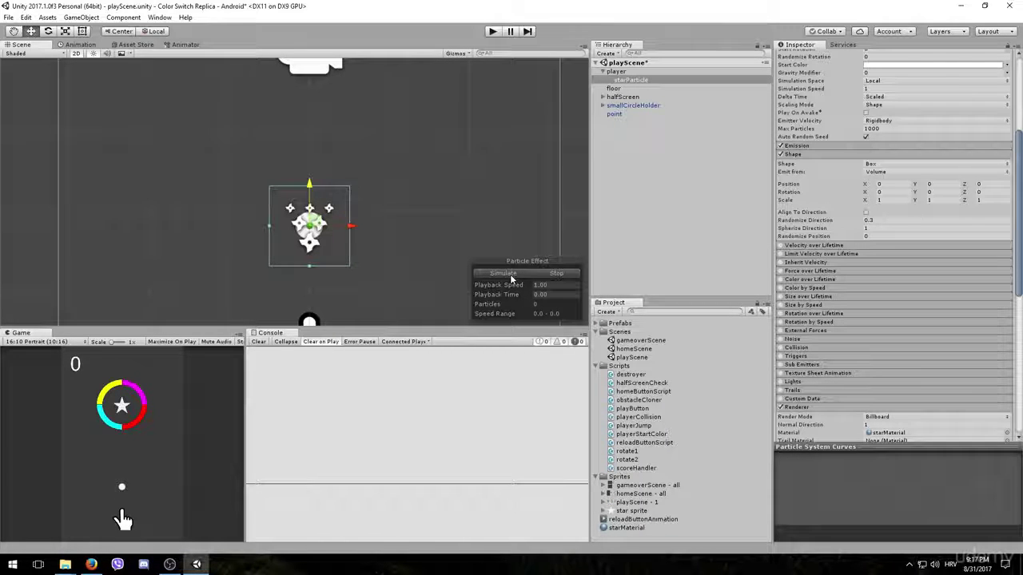
Preview the current burst, then set Emission Rate over Time to 35.
click(510, 274)
click(554, 274)
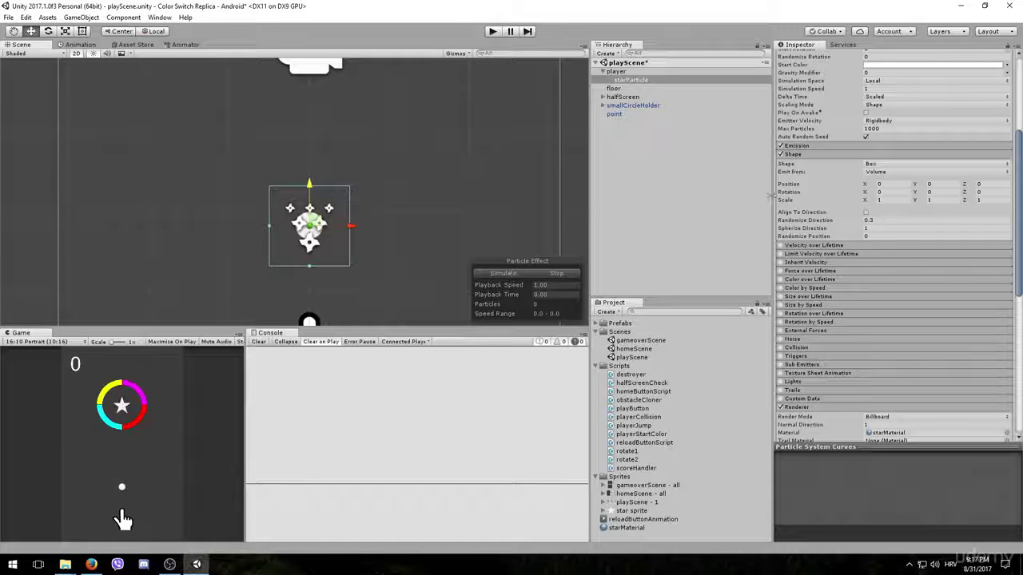
click(796, 146)
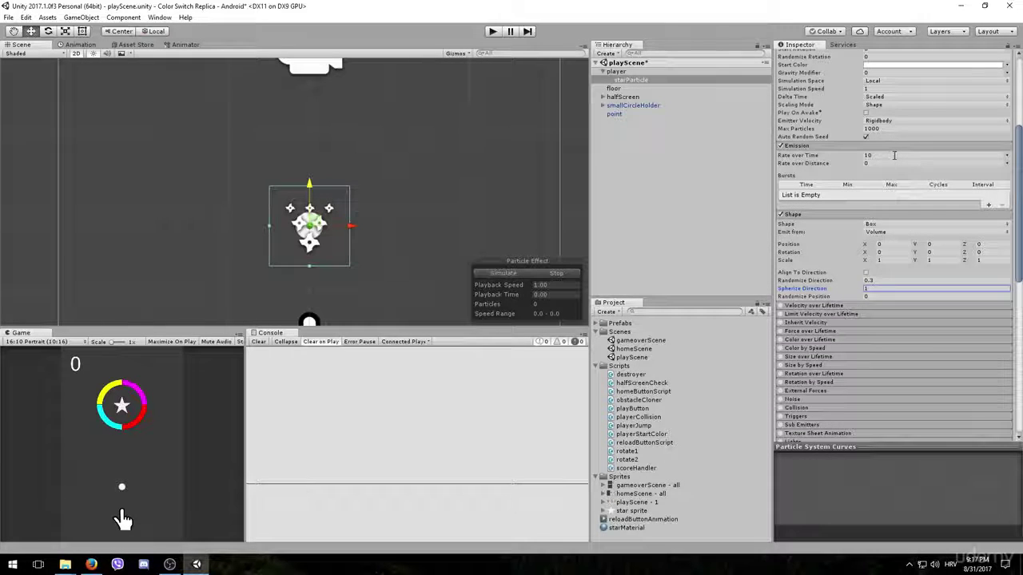
click(877, 156)
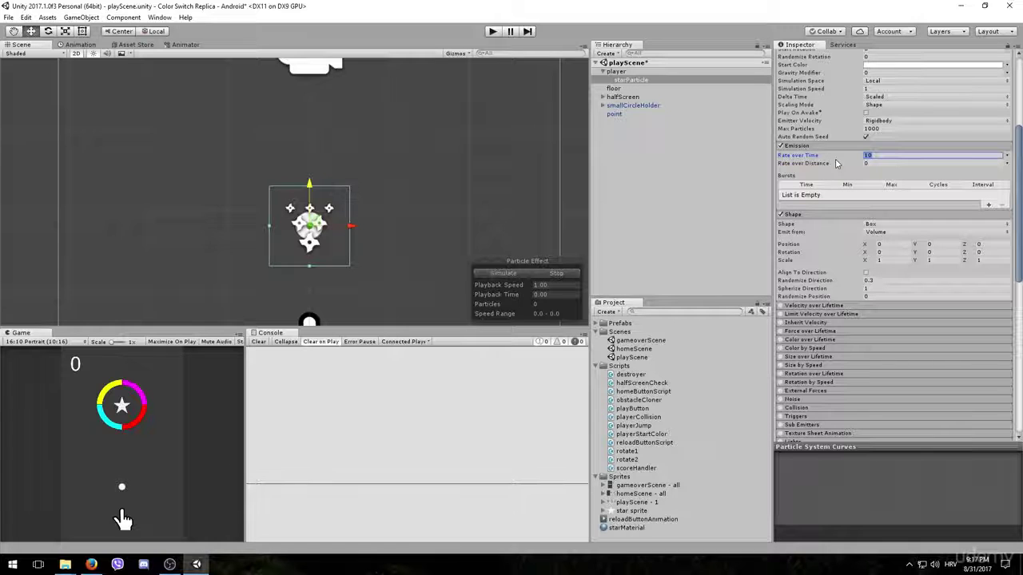
text(35)
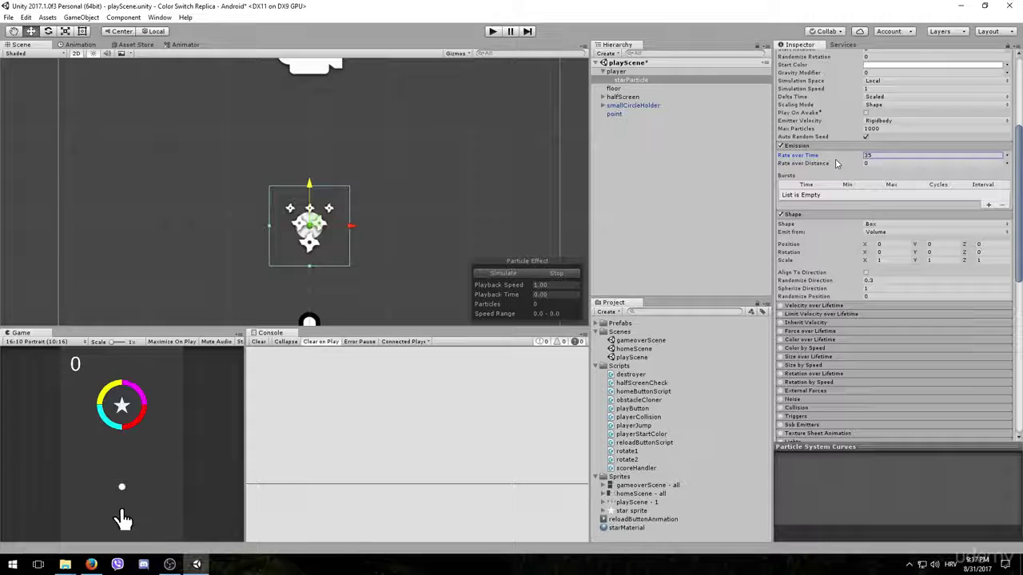
Simulate the denser 35-per-second star burst twice to check it.
click(504, 274)
click(504, 274)
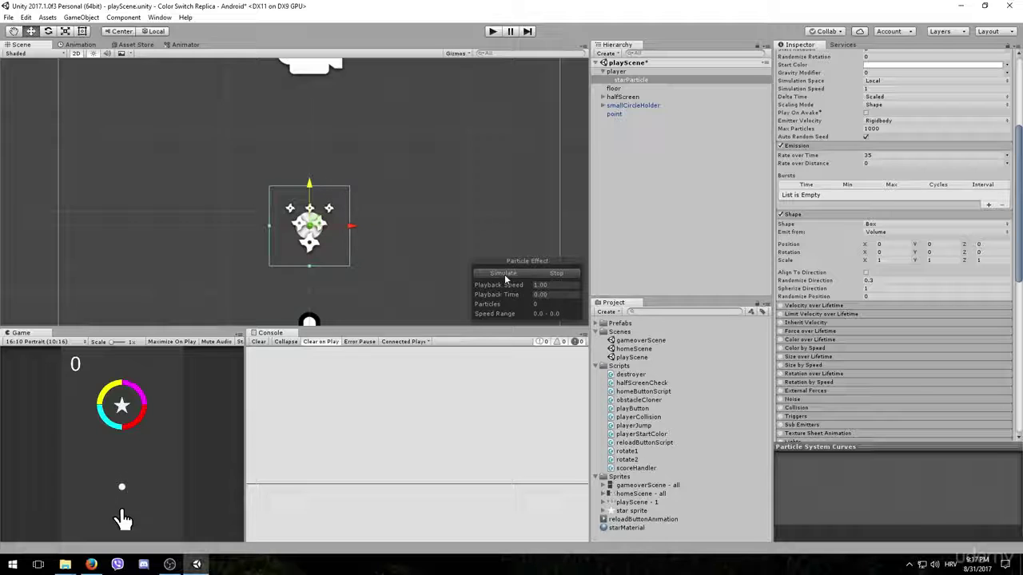
click(504, 274)
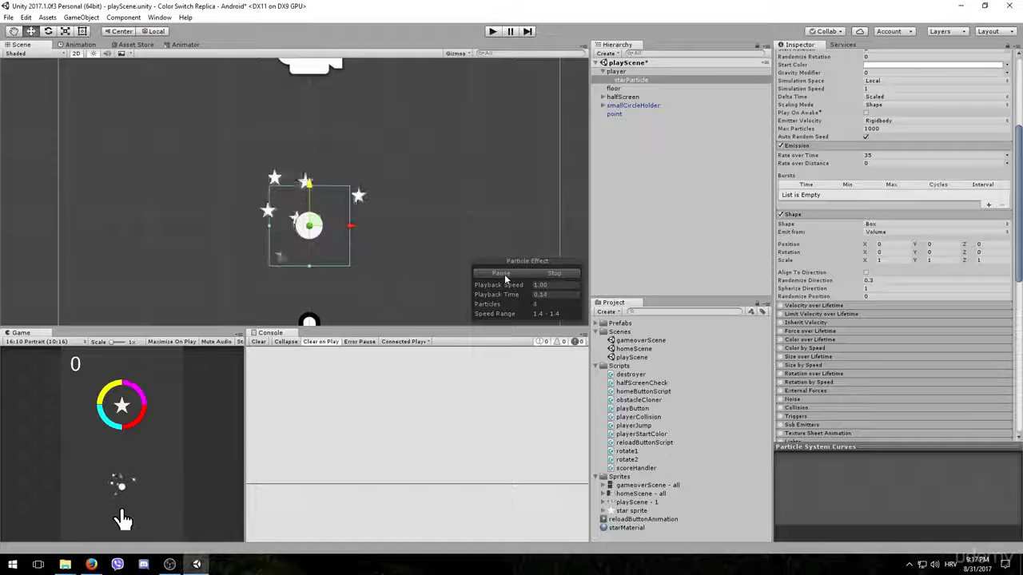
click(504, 274)
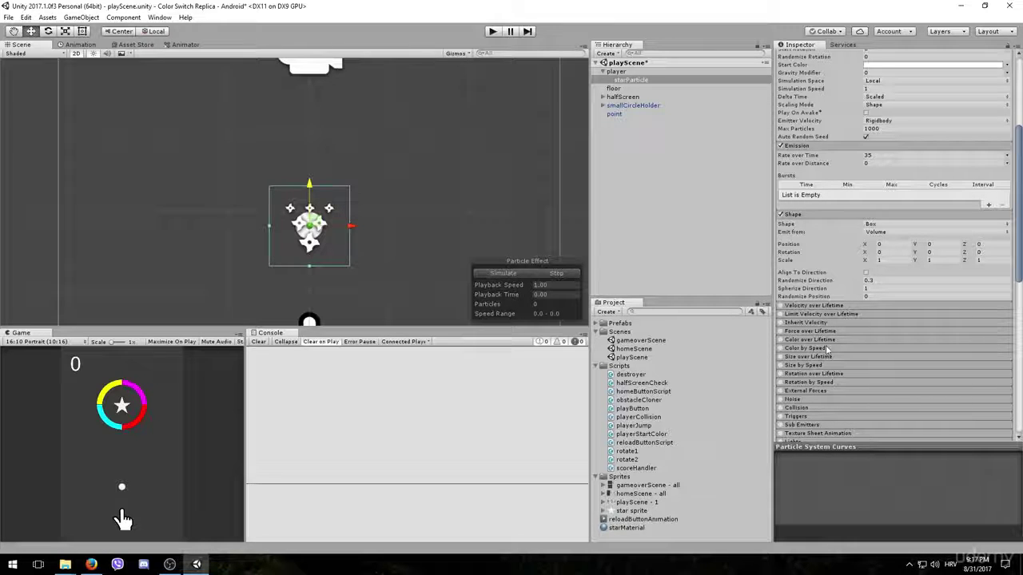
scroll(824, 350, up, 5)
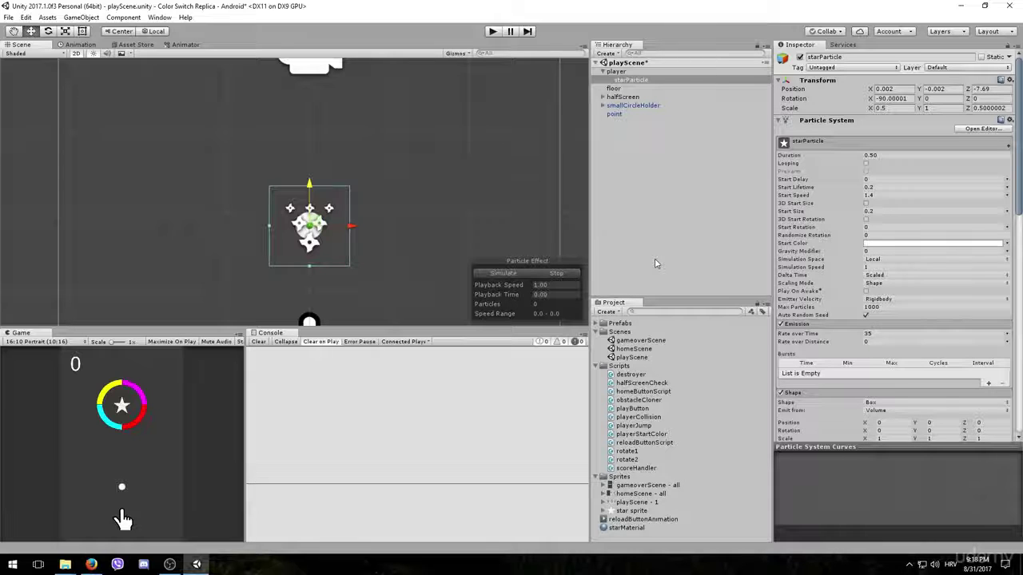
scroll(416, 128, down, 5)
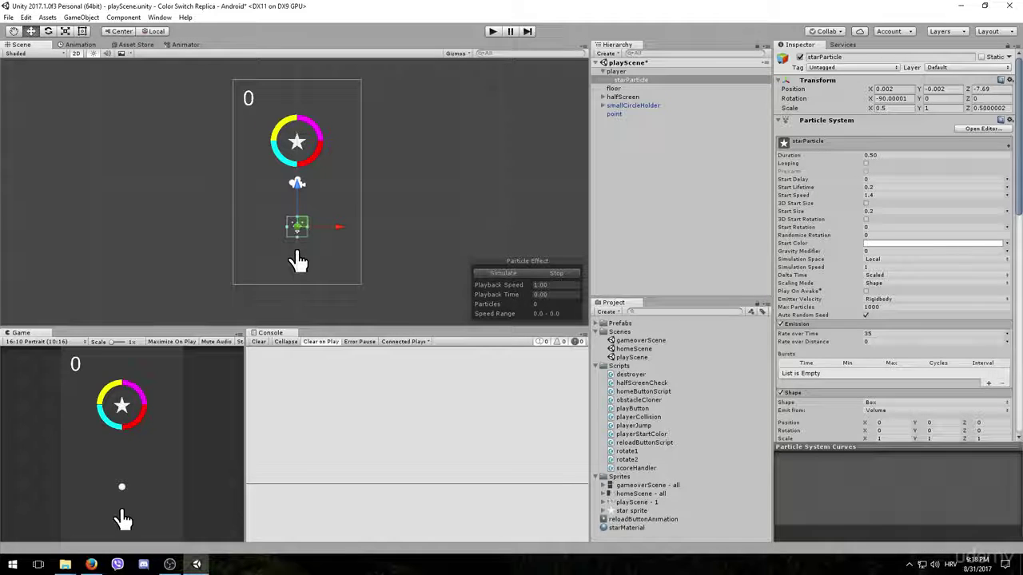
Open playerCollision.cs via Edit Script on the player's Player Collision component.
click(616, 71)
scroll(895, 320, down, 5)
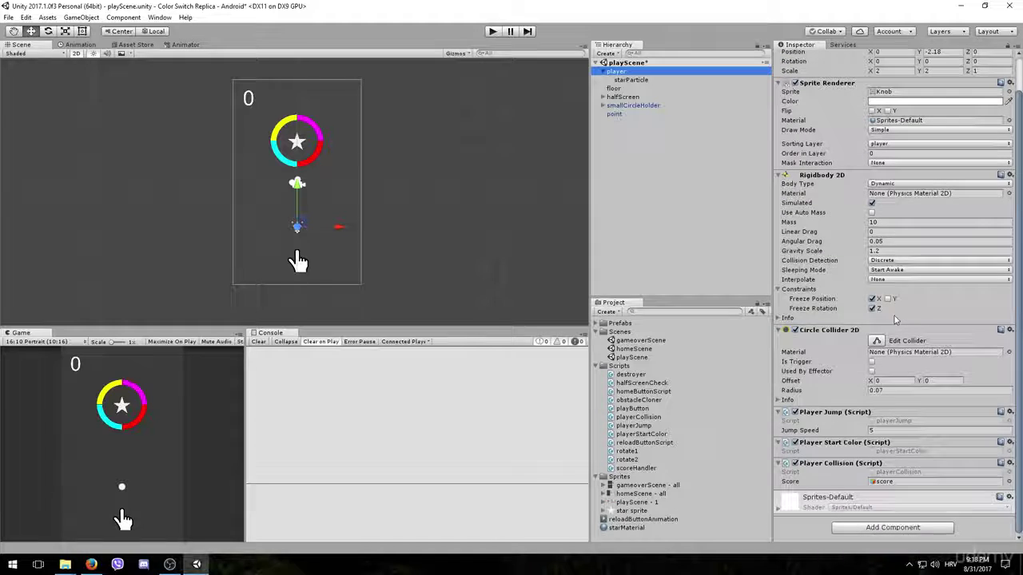
right_click(836, 466)
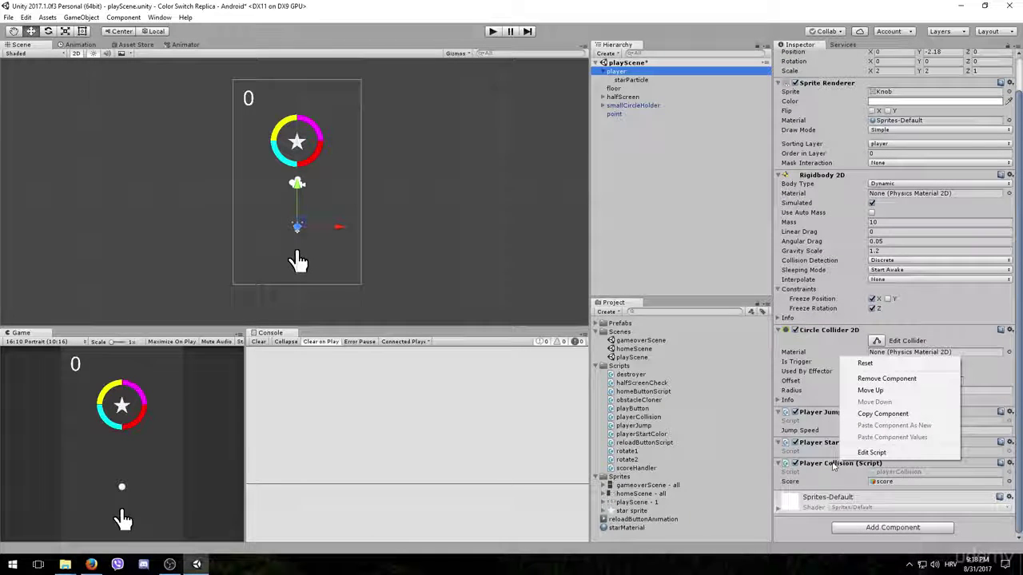
click(852, 453)
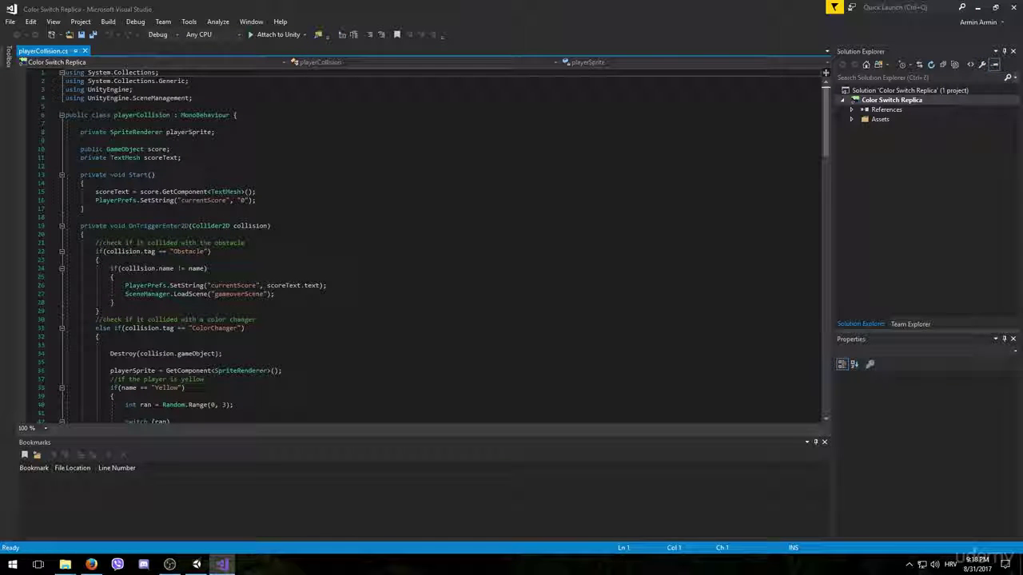
scroll(213, 81, down, 2)
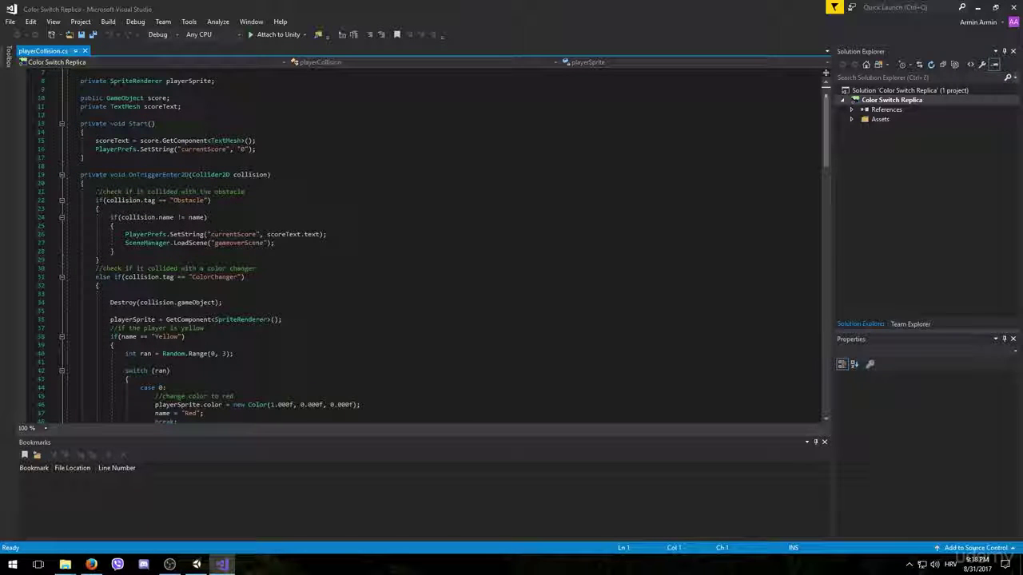
drag(95, 191, 247, 192)
scroll(246, 192, down, 3)
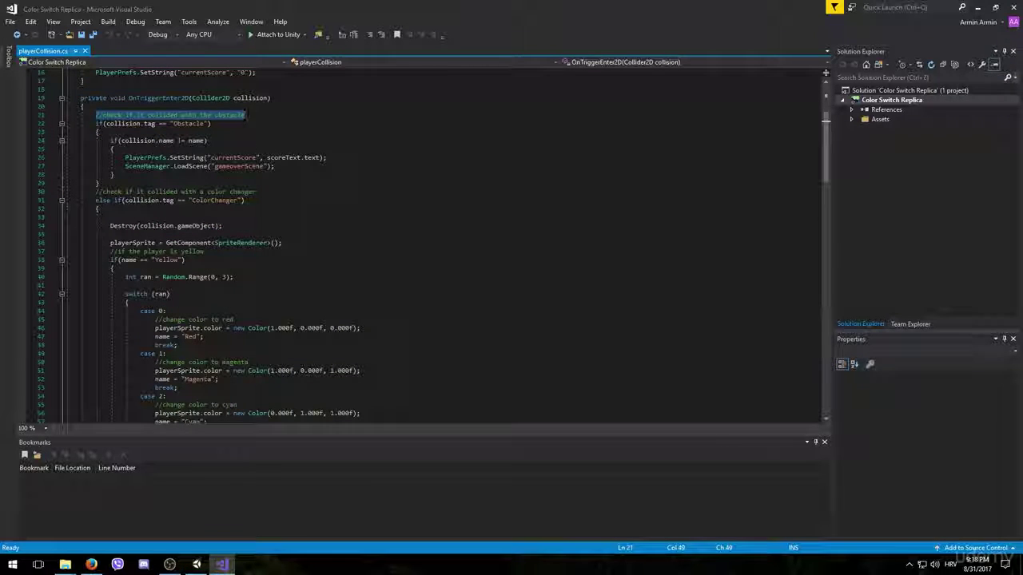
drag(96, 191, 245, 200)
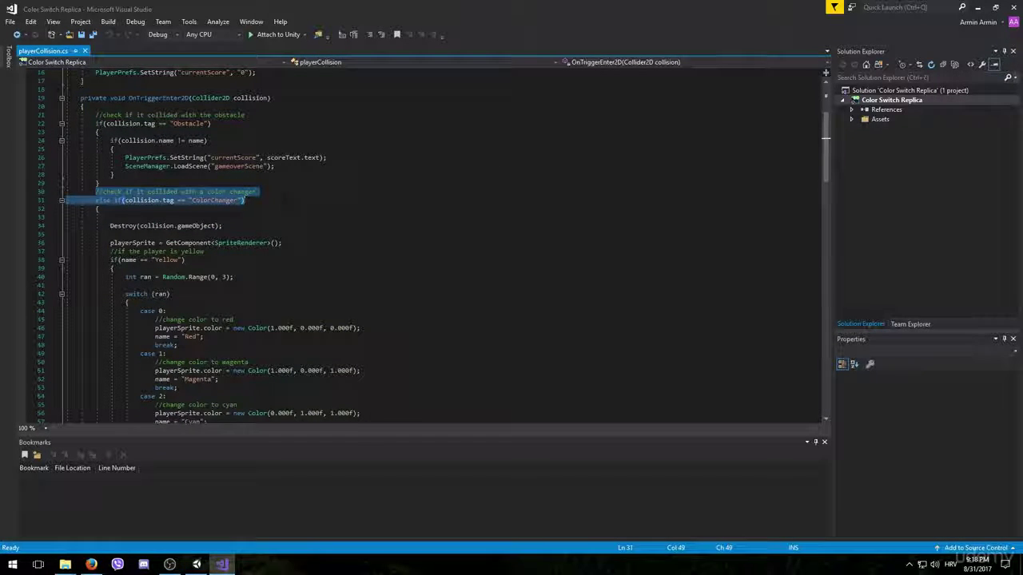
scroll(245, 201, down, 10)
scroll(244, 200, down, 15)
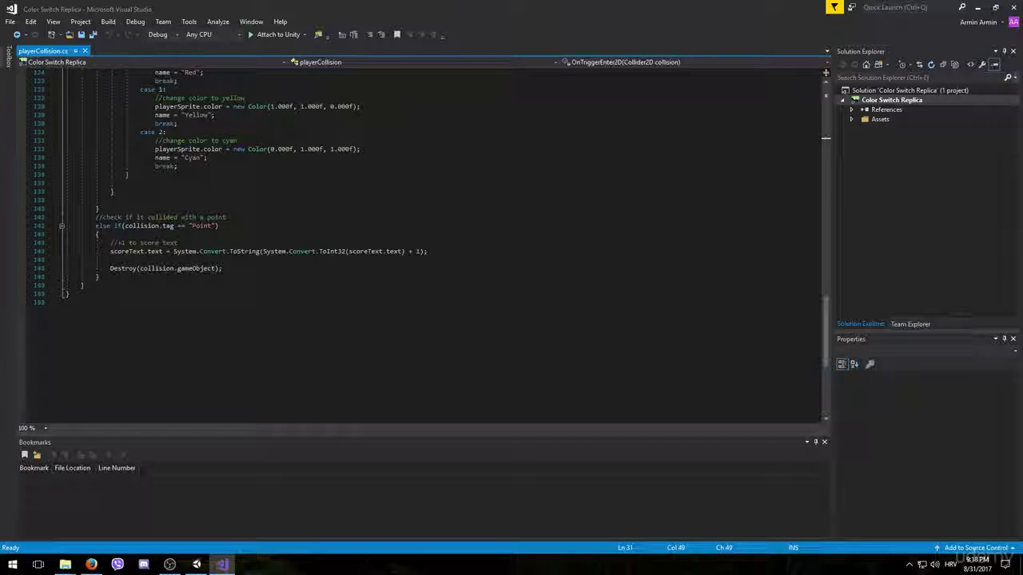
drag(95, 216, 142, 217)
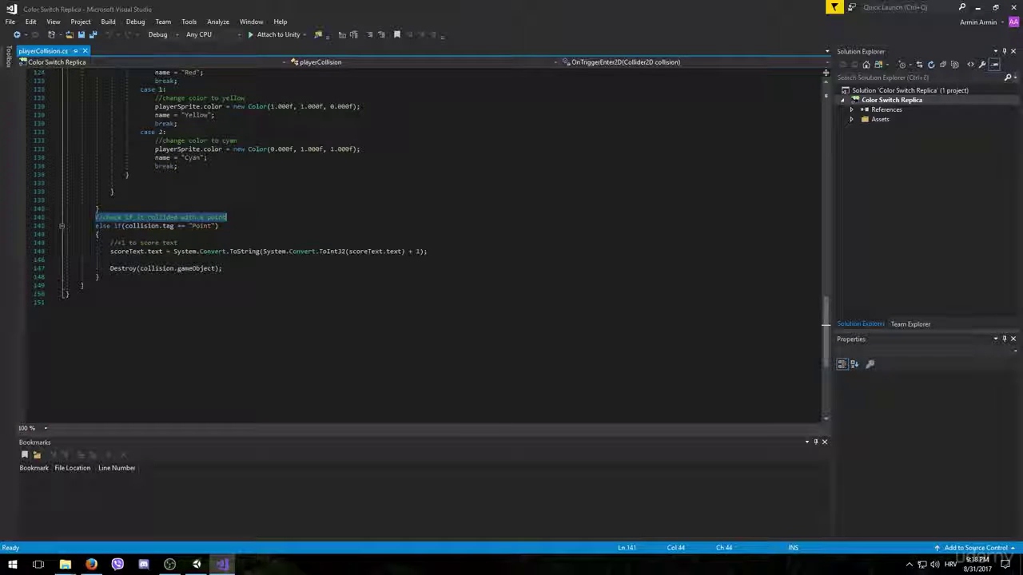
key(shift+Down)
key(shift+Down)
key(shift+Down)
key(shift+Down)
key(shift+Down)
key(shift+Down)
key(shift+Down)
key(shift+Down)
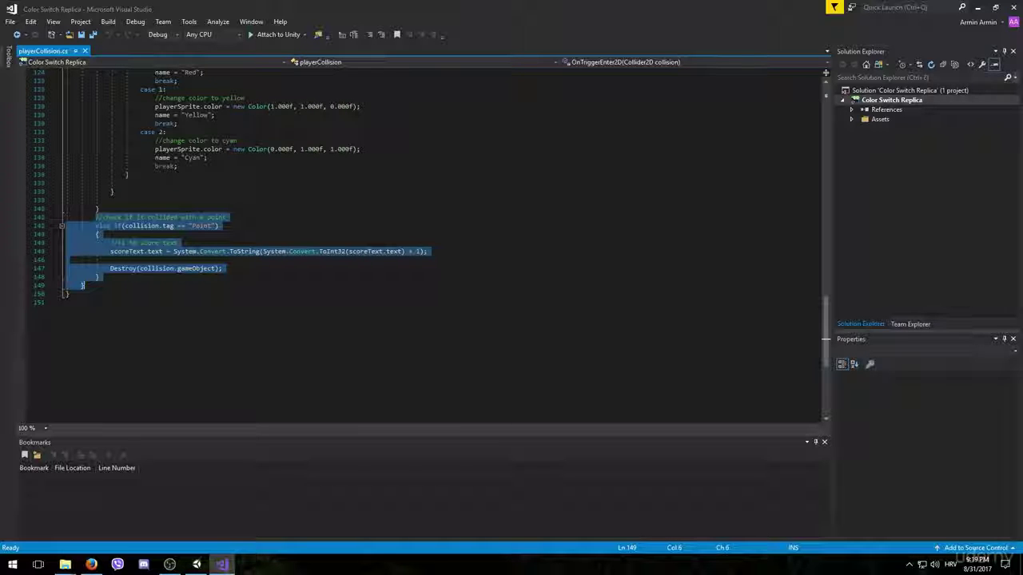
key(Escape)
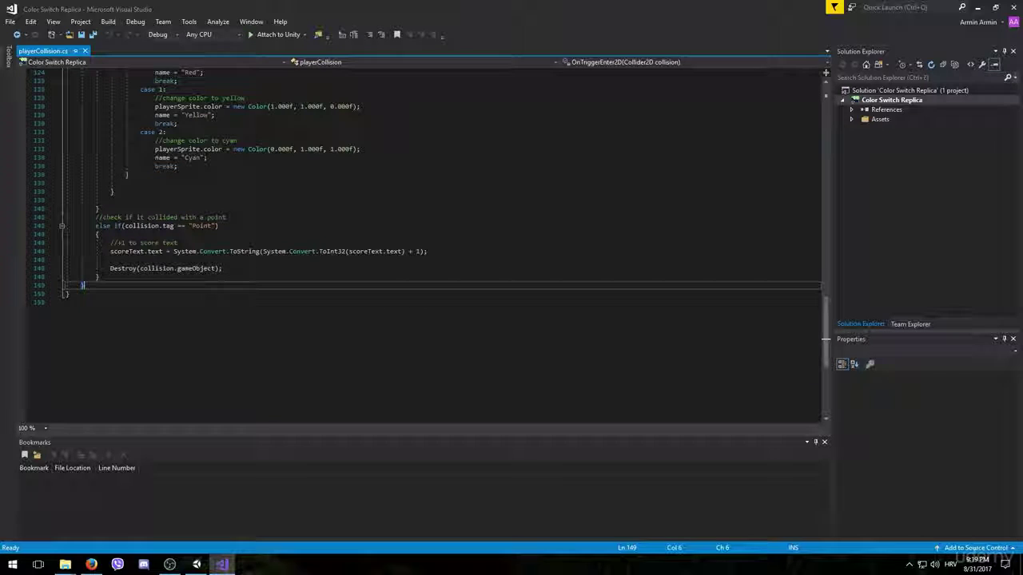
scroll(432, 248, up, 20)
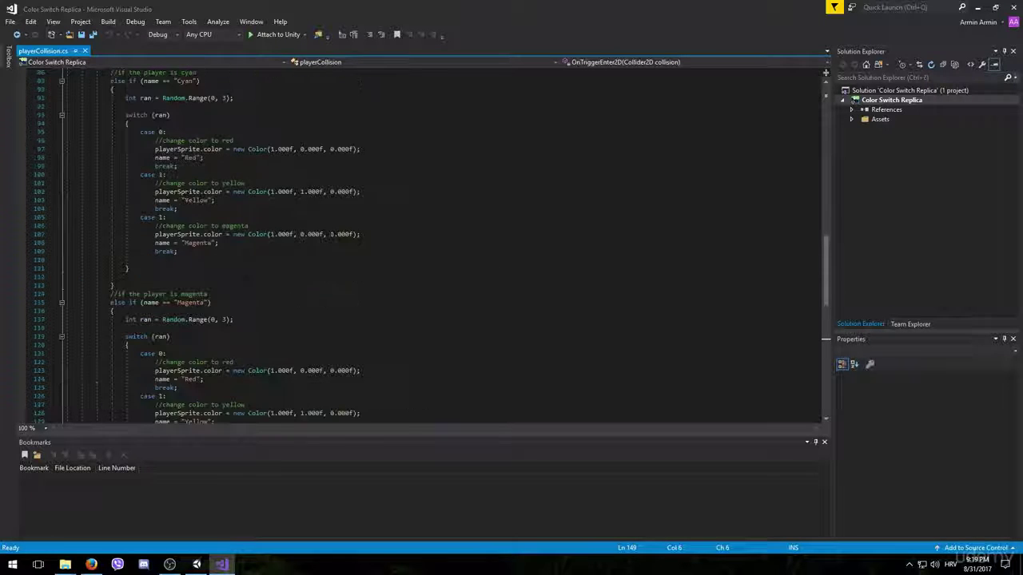
scroll(431, 247, up, 16)
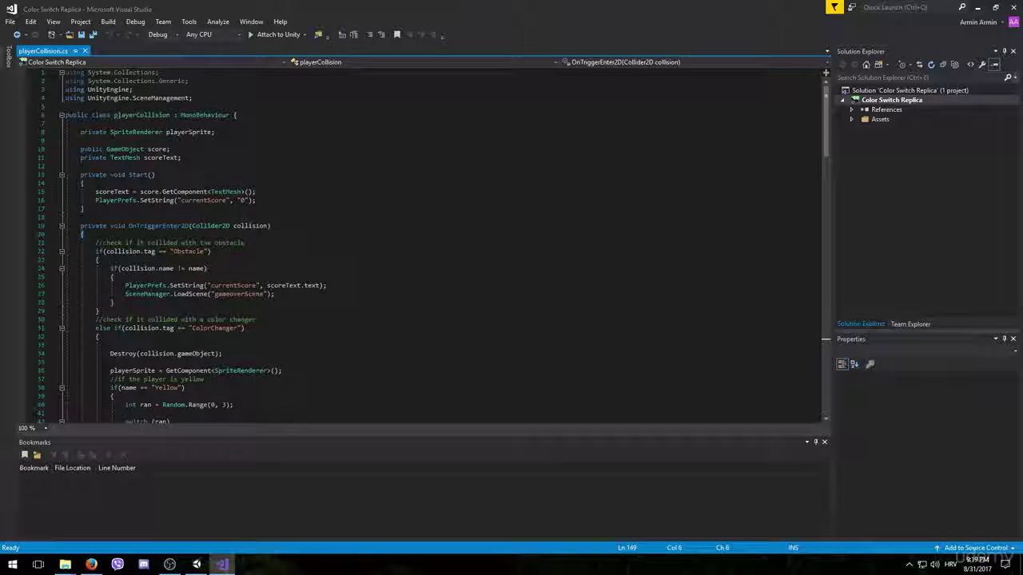
Add a 'public ParticleSystem starPartice;' field below scoreText.
click(192, 157)
click(216, 132)
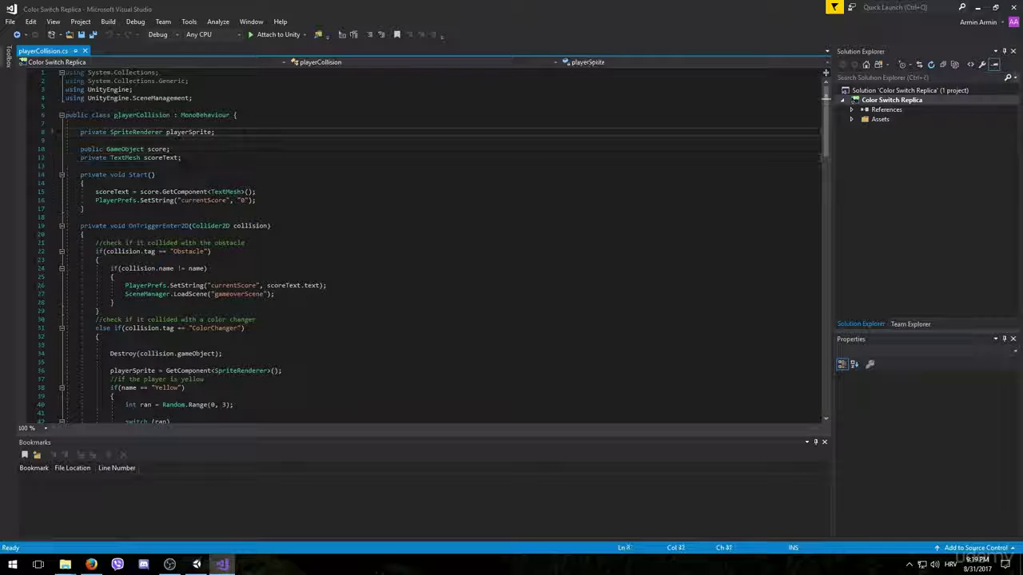
click(192, 157)
key(Return)
key(Return)
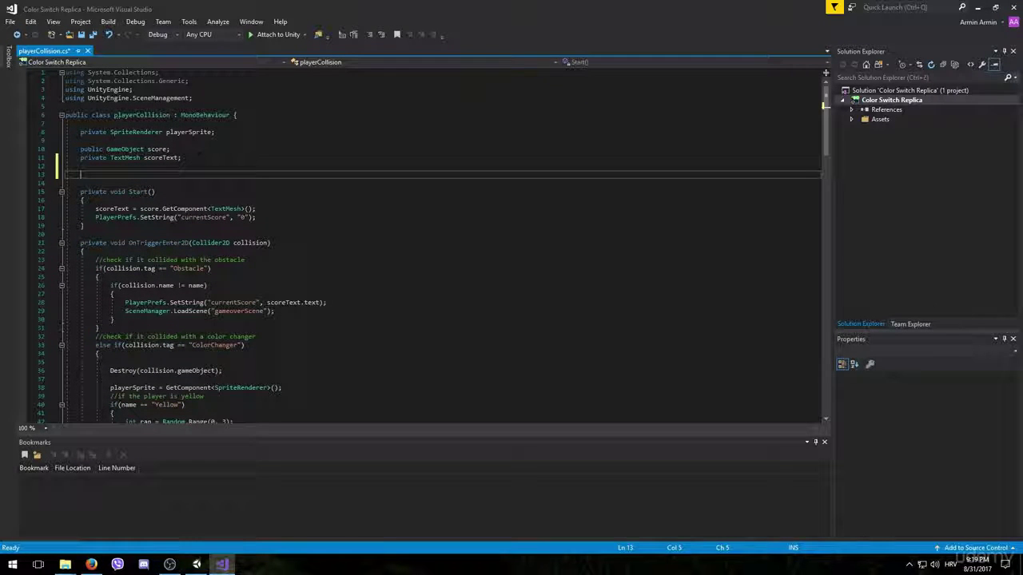
text(pu)
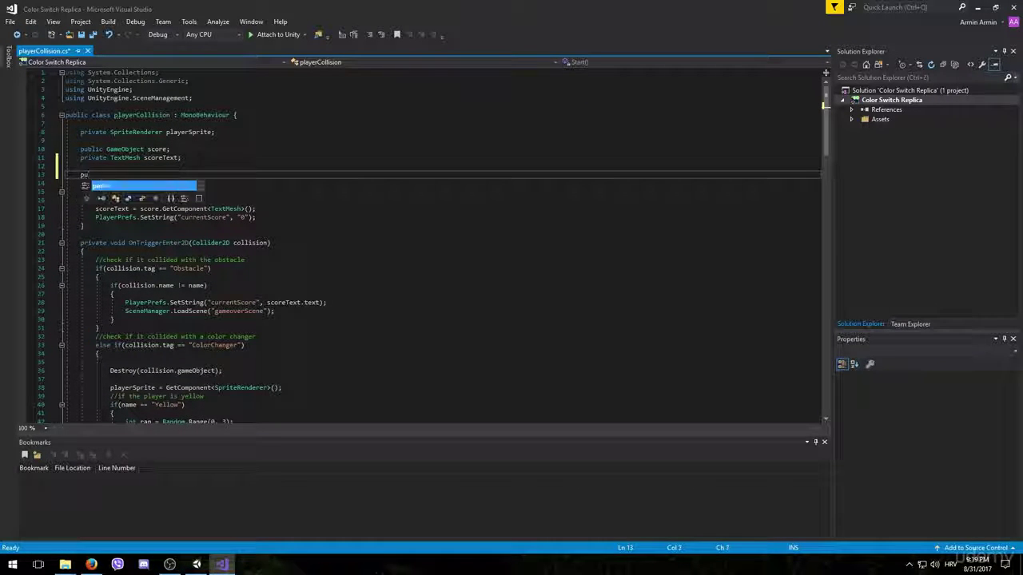
text(blic )
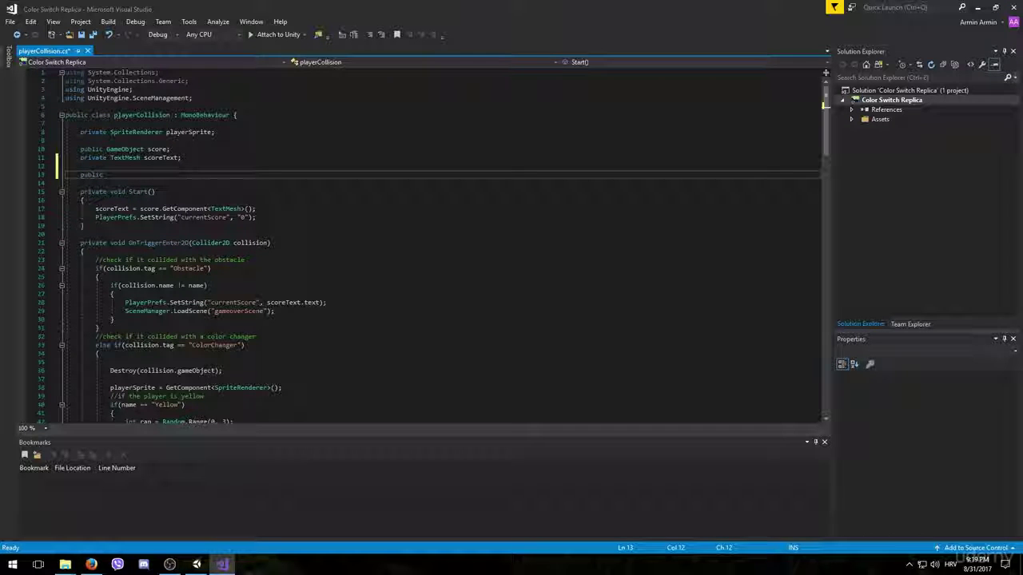
text(ParticleSys)
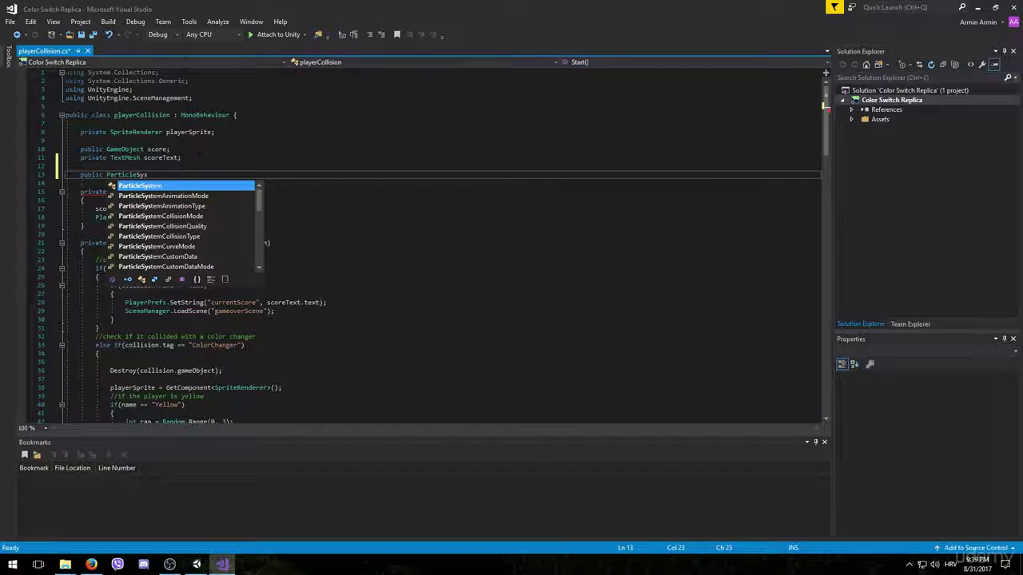
key(Tab)
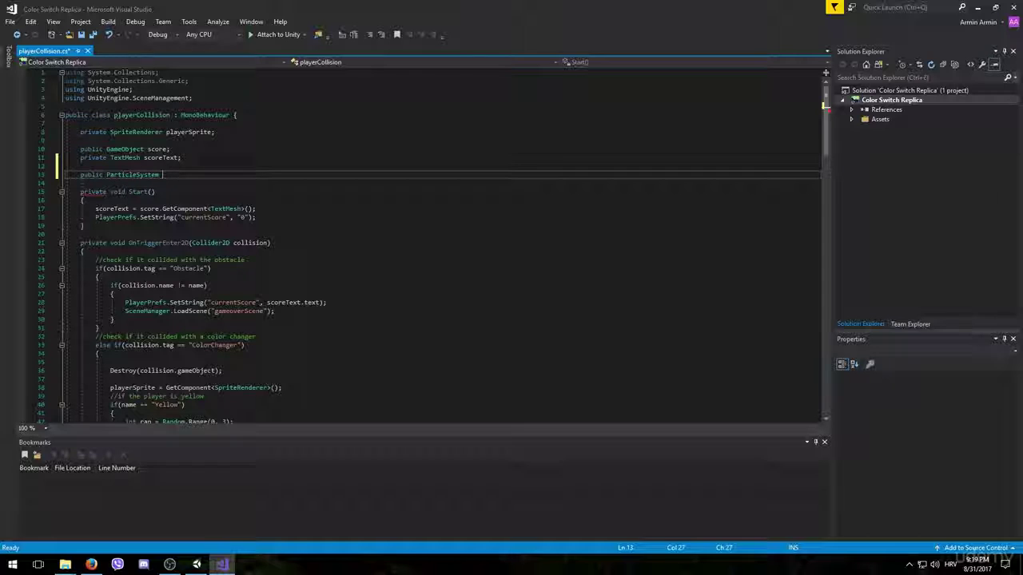
text(start)
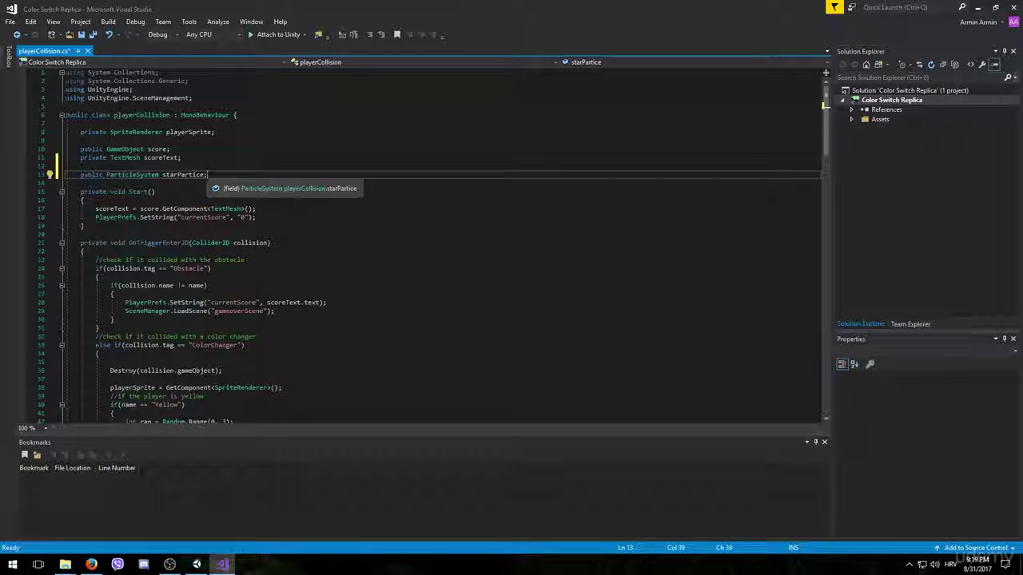
Review the new starPartice declaration and move to the Destroy line in the point block.
drag(207, 174, 89, 174)
click(207, 174)
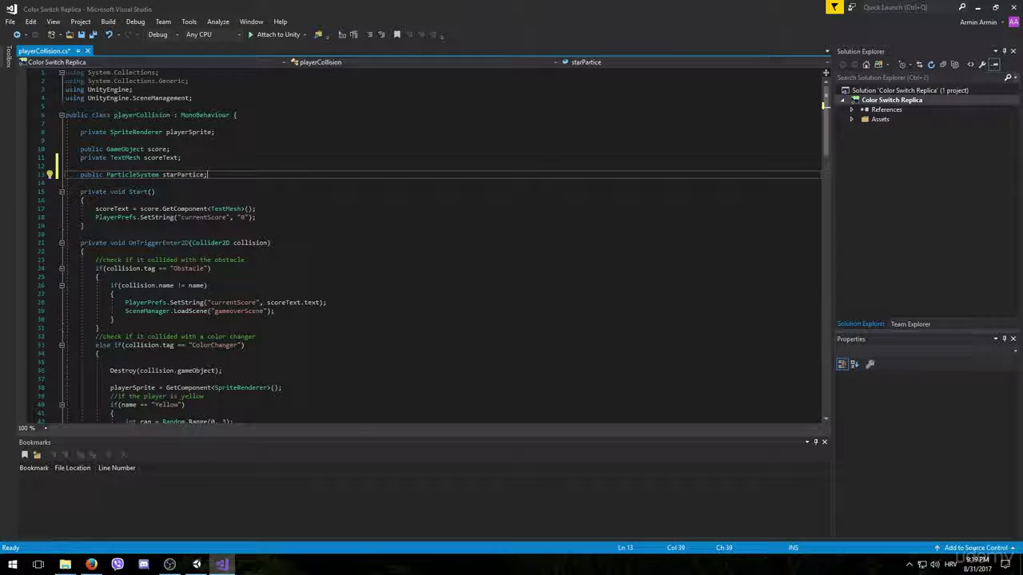
scroll(431, 239, down, 20)
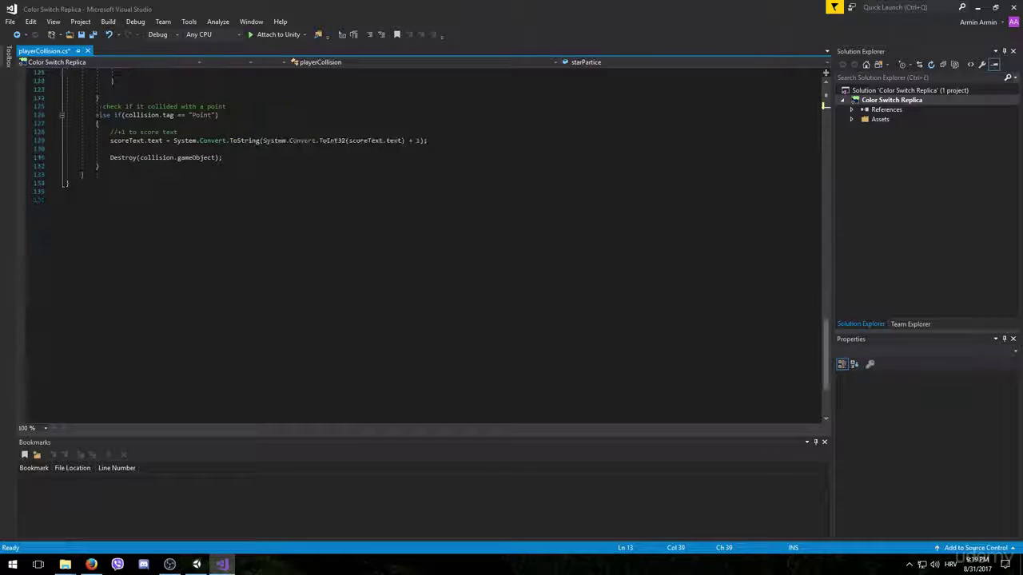
scroll(431, 239, up, 3)
click(224, 234)
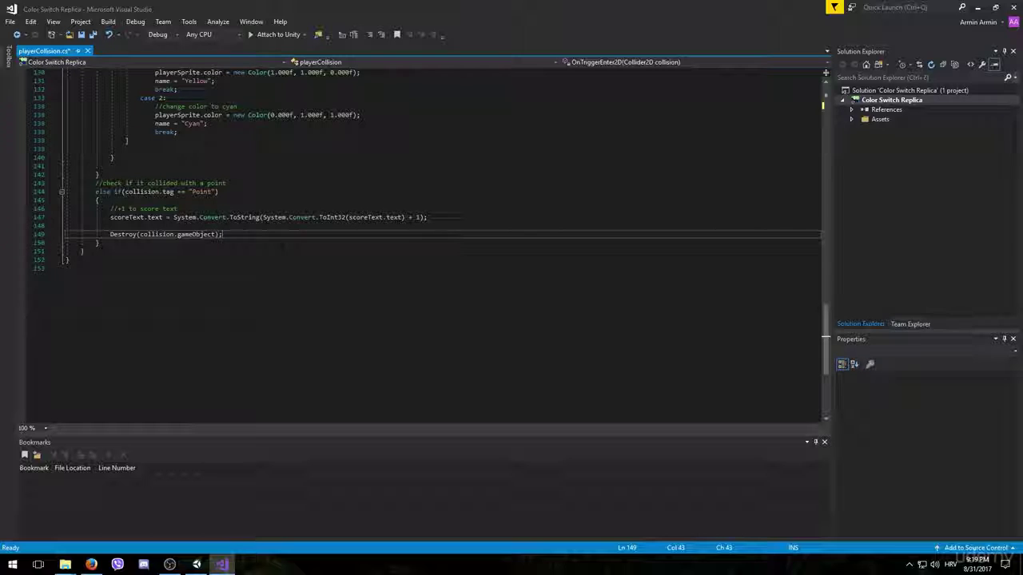
Start a new line after Destroy and autocomplete the starPartice field name.
key(Return)
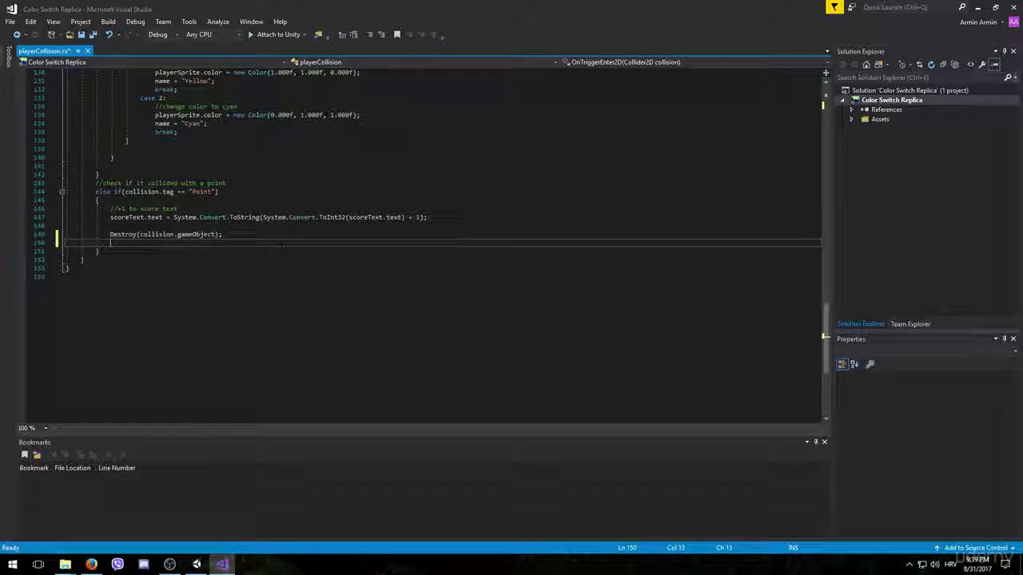
text(sta)
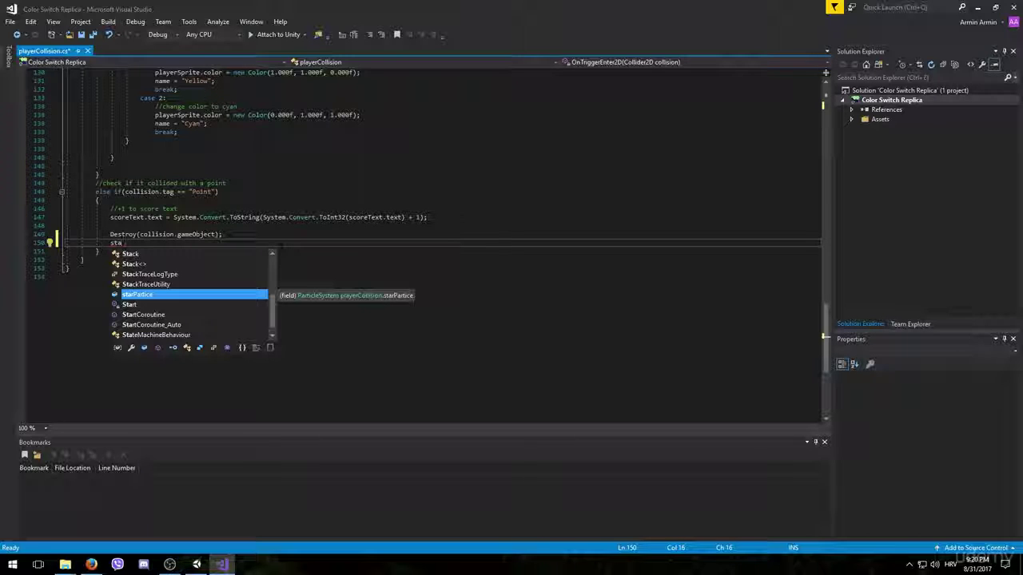
key(Tab)
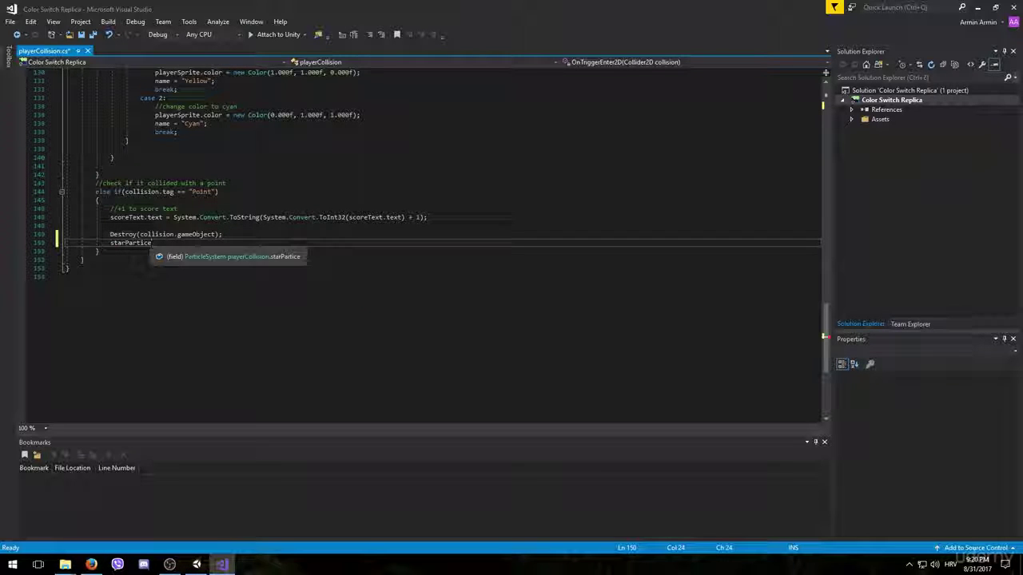
key(Left)
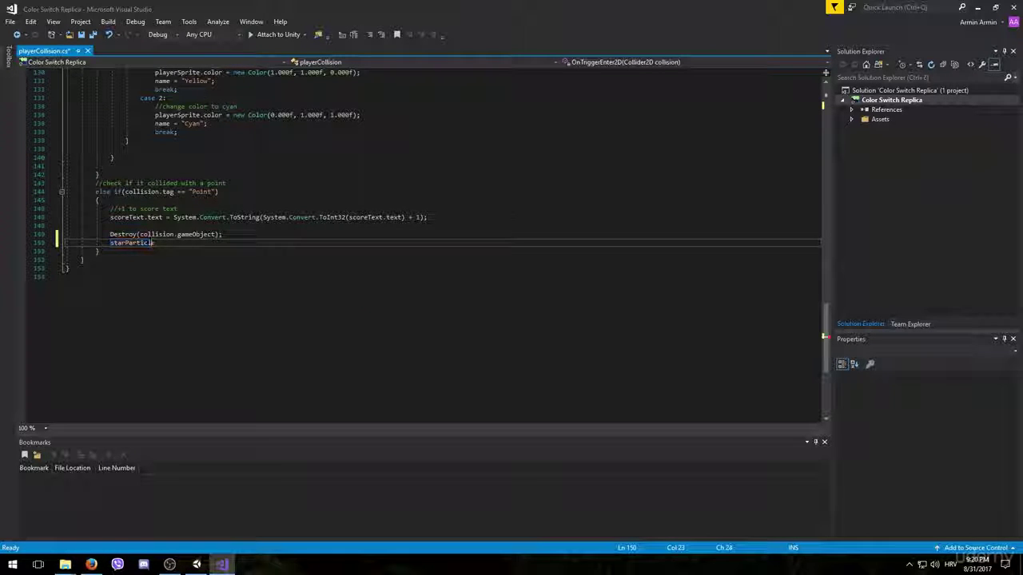
key(Right)
Correct the field name to starParticle and complete the line as starParticle.Play();.
scroll(440, 240, up, 20)
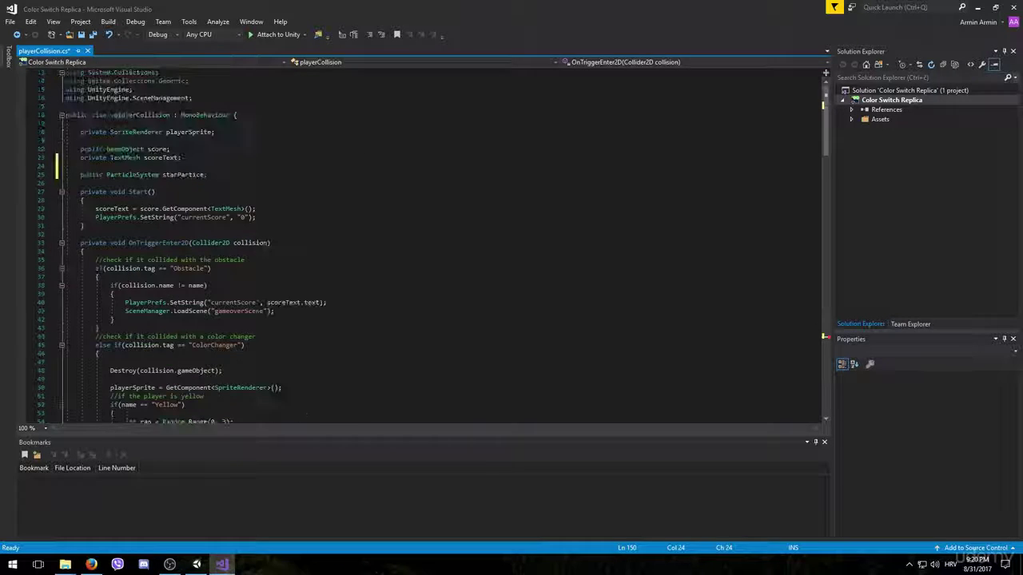
scroll(440, 239, up, 4)
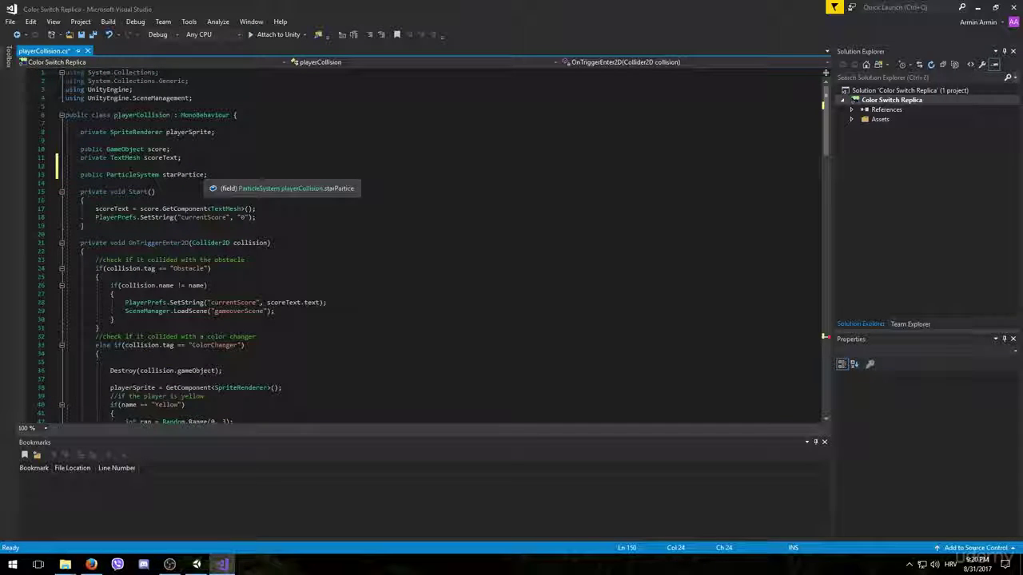
click(201, 175)
text(l)
scroll(439, 239, down, 20)
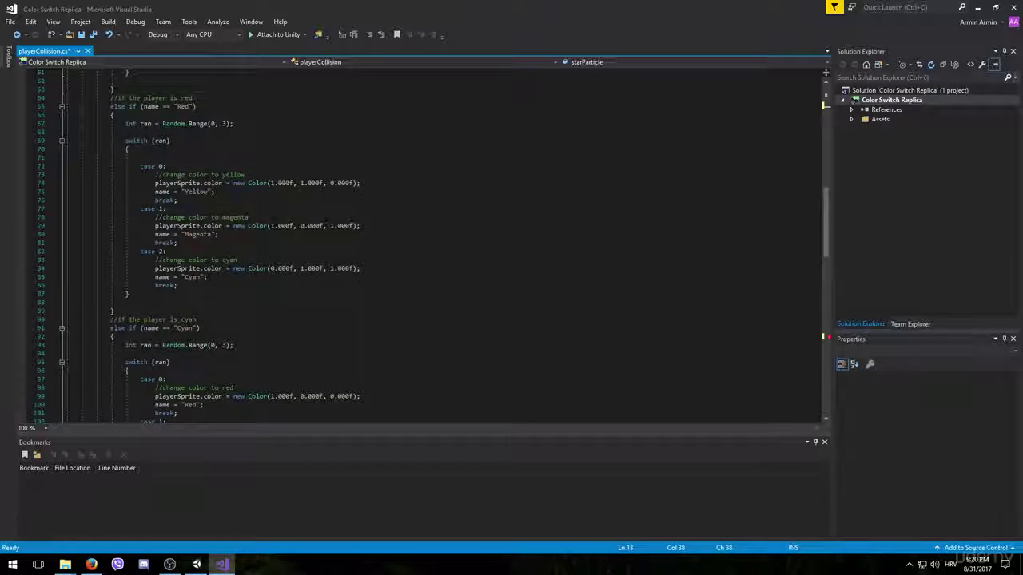
click(156, 319)
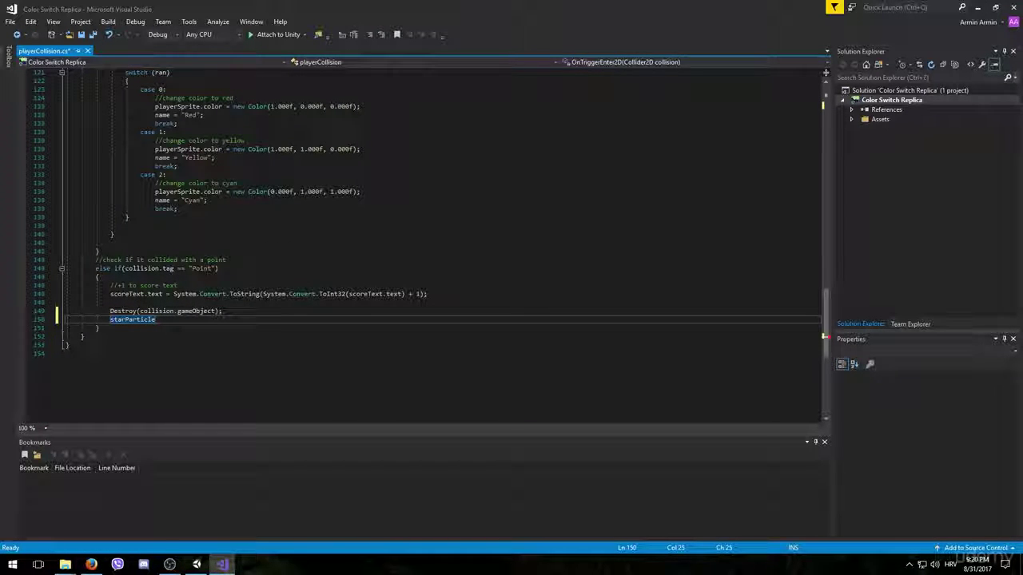
text(.Pla)
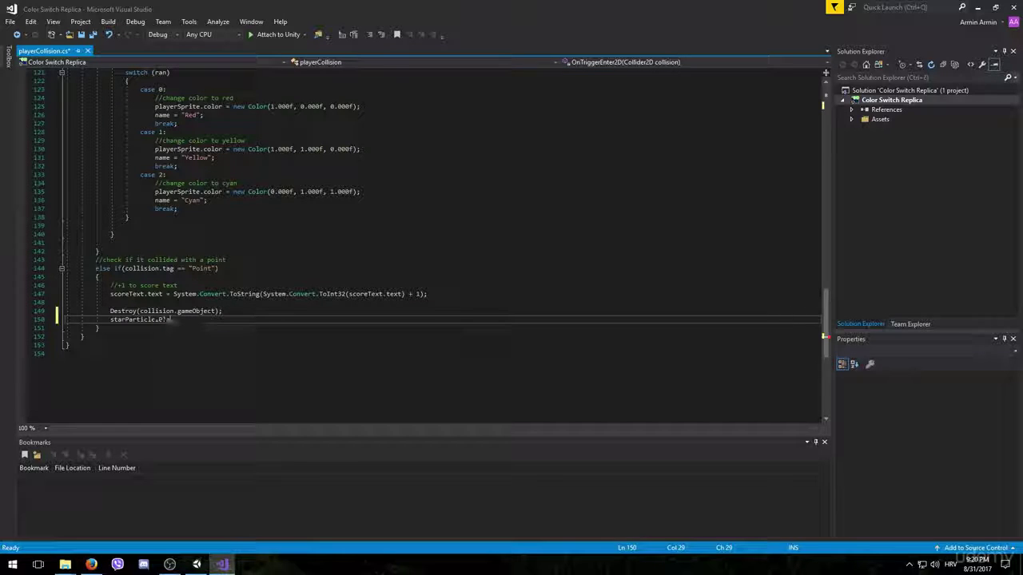
text(y())
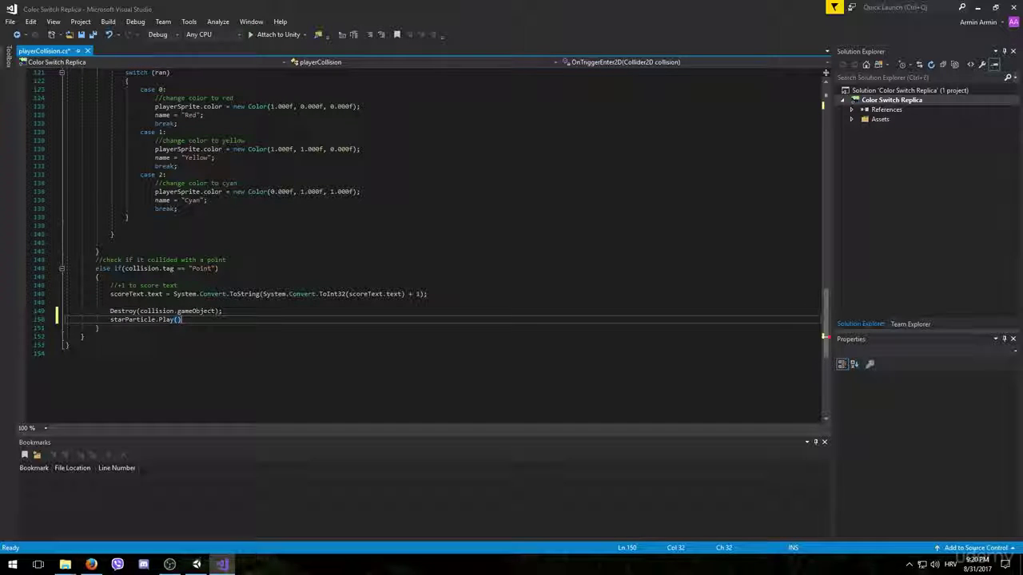
text(;)
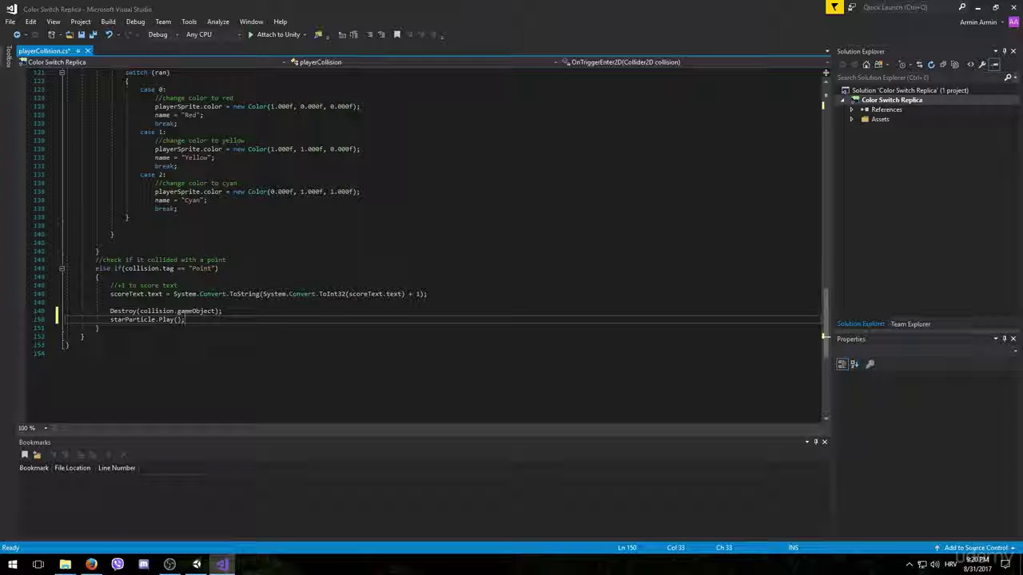
Review the point-collision block with its new Play call and save playerCollision.cs.
drag(96, 259, 218, 269)
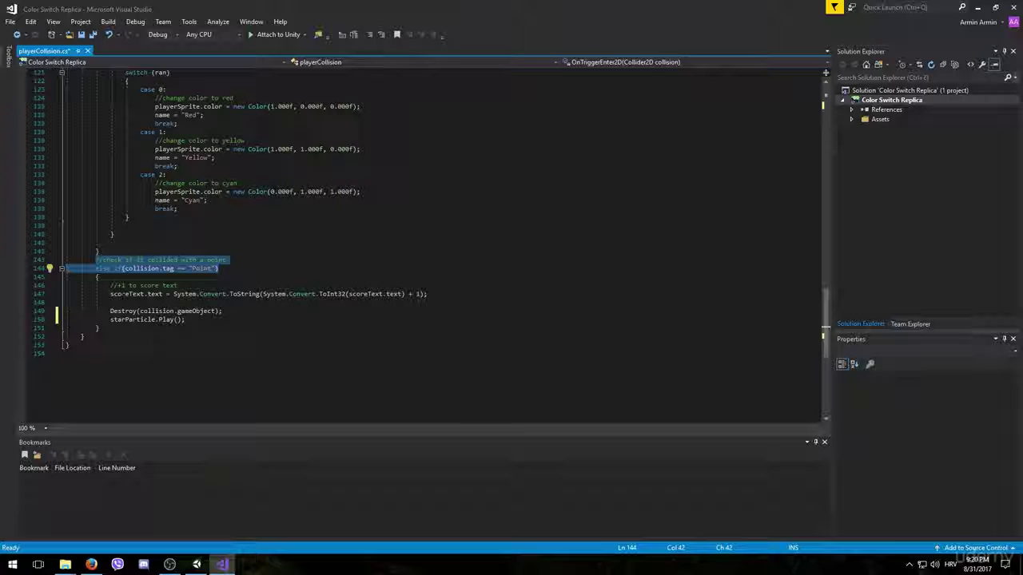
mouse_move(111, 294)
mouse_down()
mouse_move(423, 294)
mouse_move(111, 302)
mouse_up()
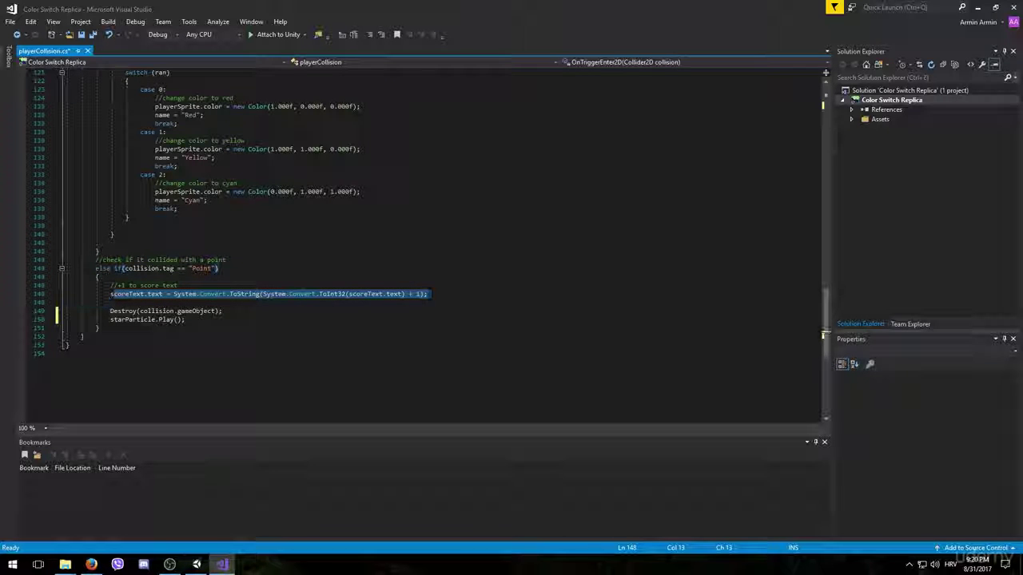
drag(222, 310, 111, 302)
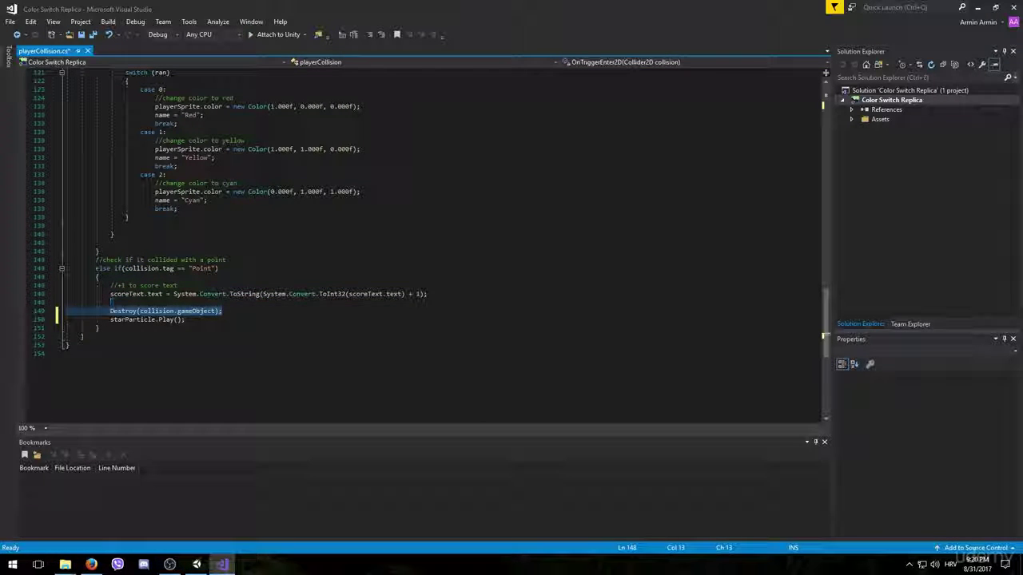
click(184, 320)
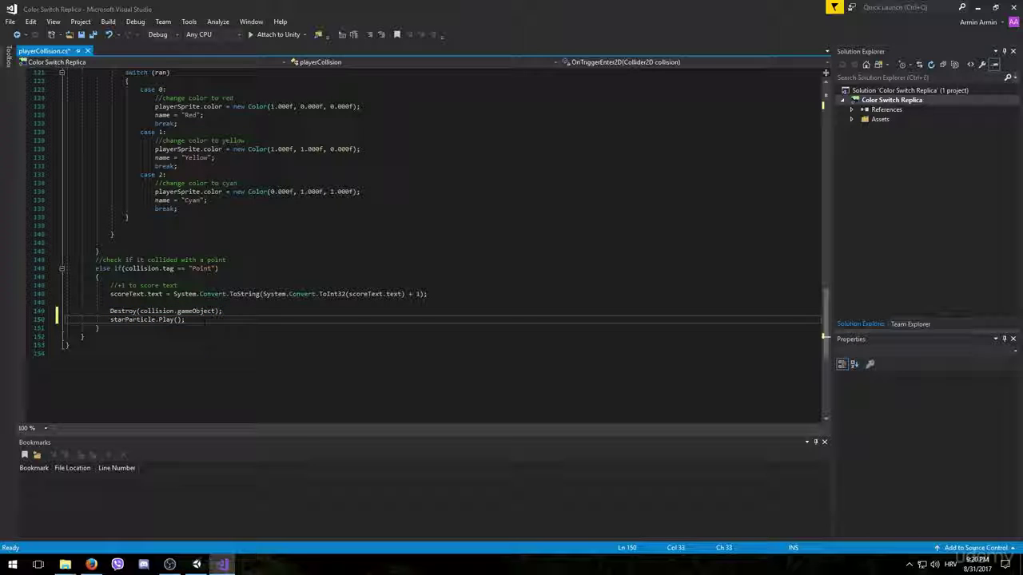
drag(184, 320, 107, 326)
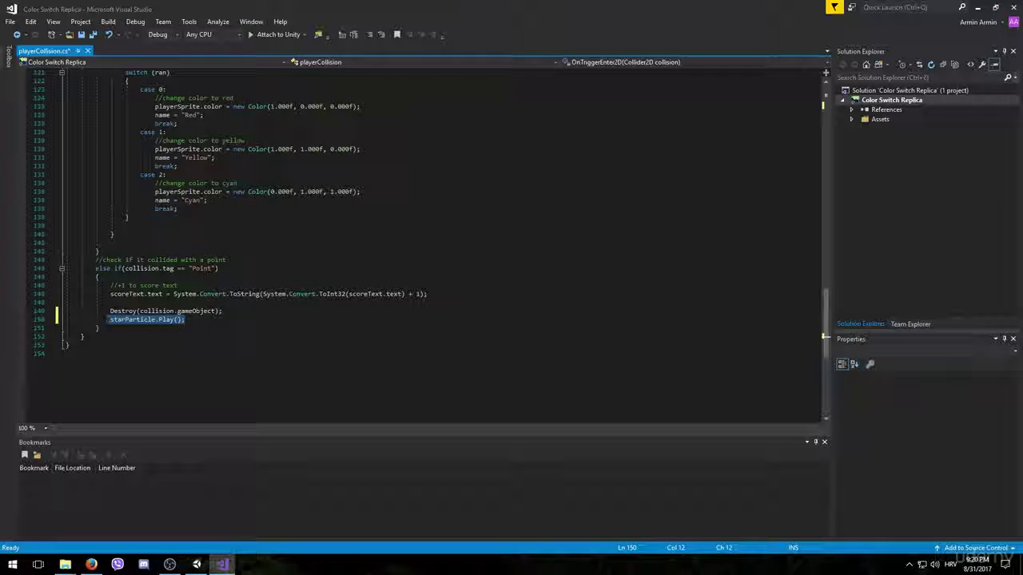
click(107, 327)
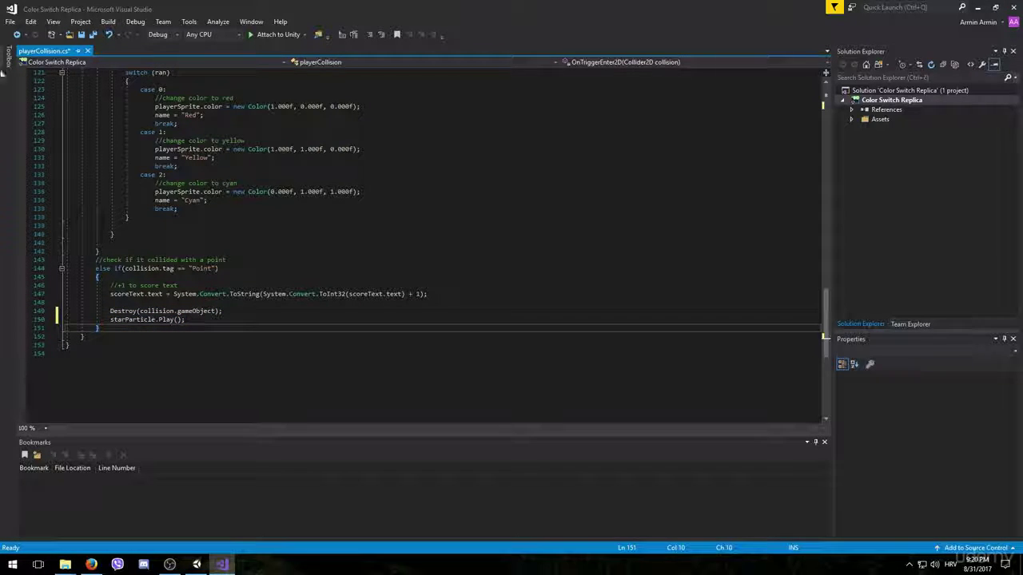
click(10, 22)
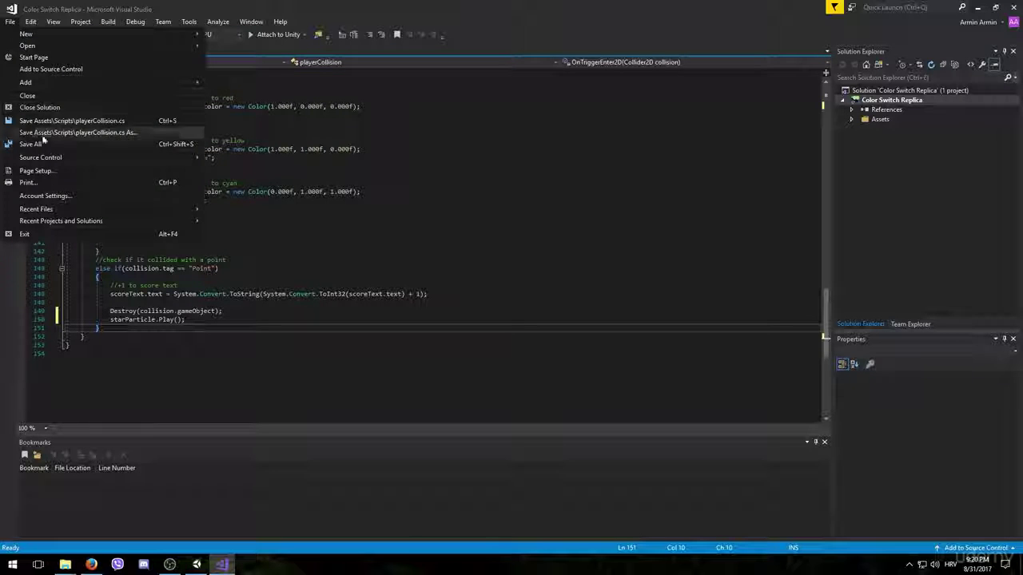
click(48, 119)
Back in Unity, drag starParticle into the Player Collision's Star Particle field.
click(196, 565)
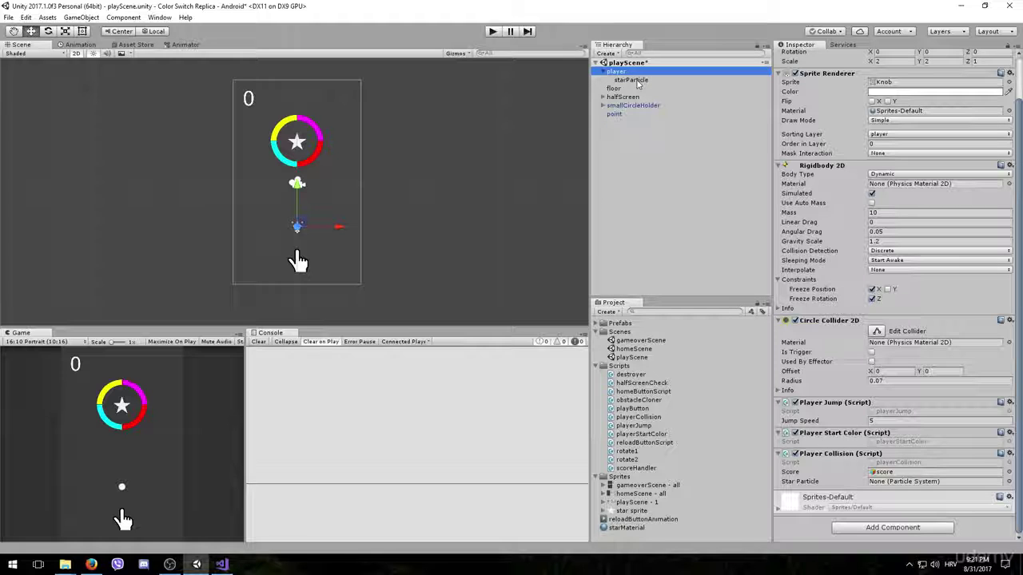
drag(638, 84, 900, 487)
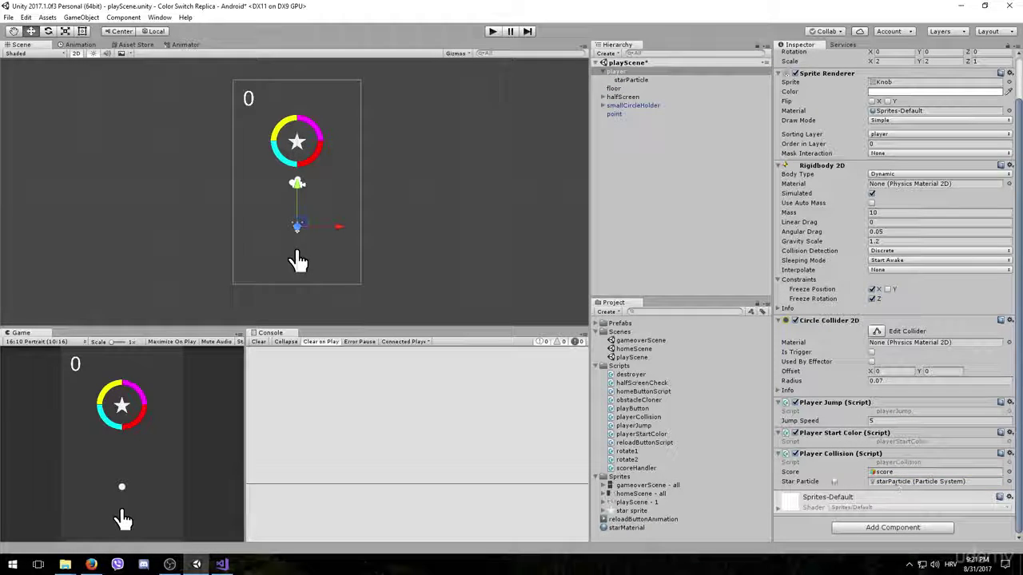
Run the game and bounce the ball through rings, squares and colour changers, scoring 5 before game over.
click(493, 31)
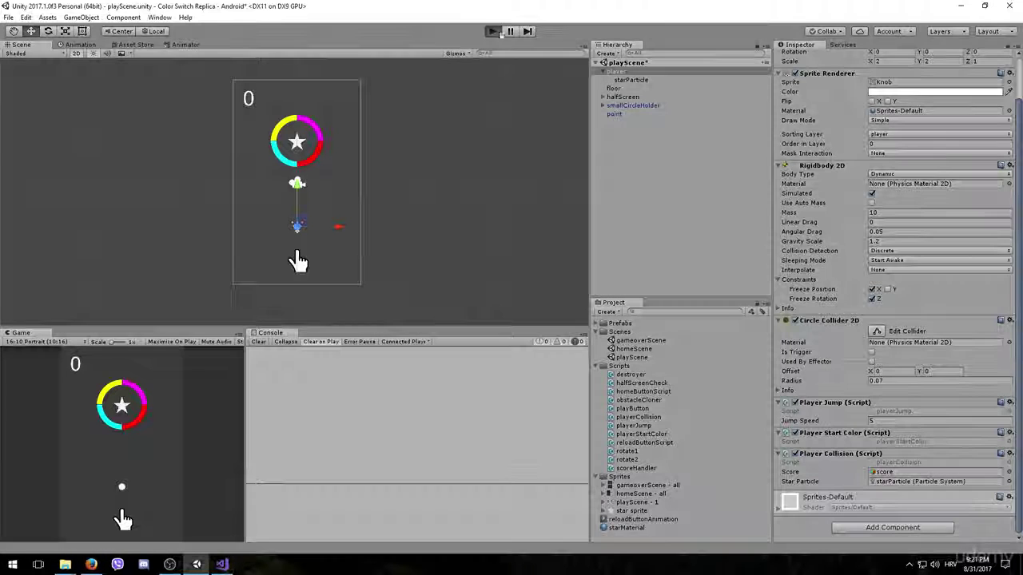
click(155, 475)
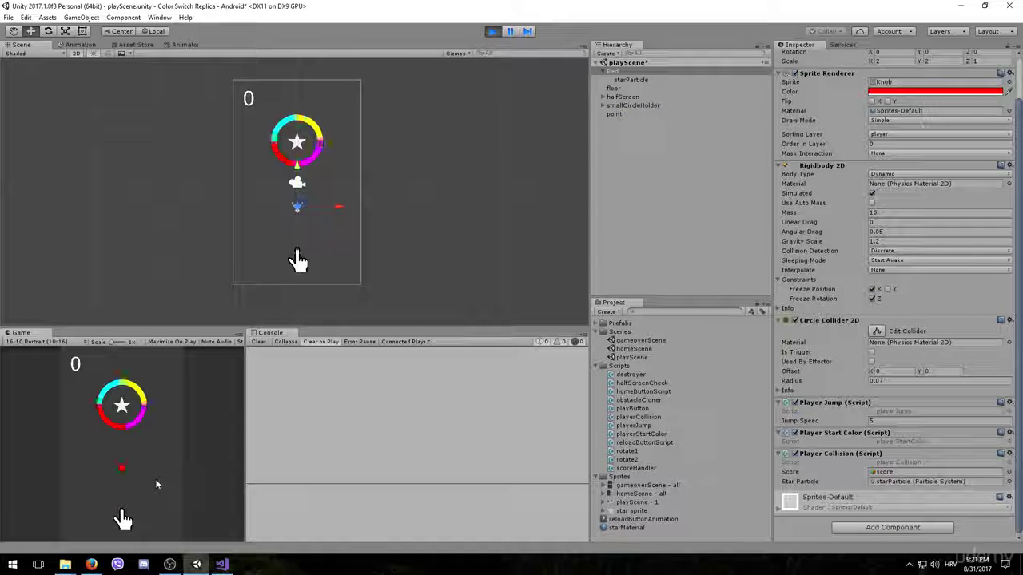
click(158, 490)
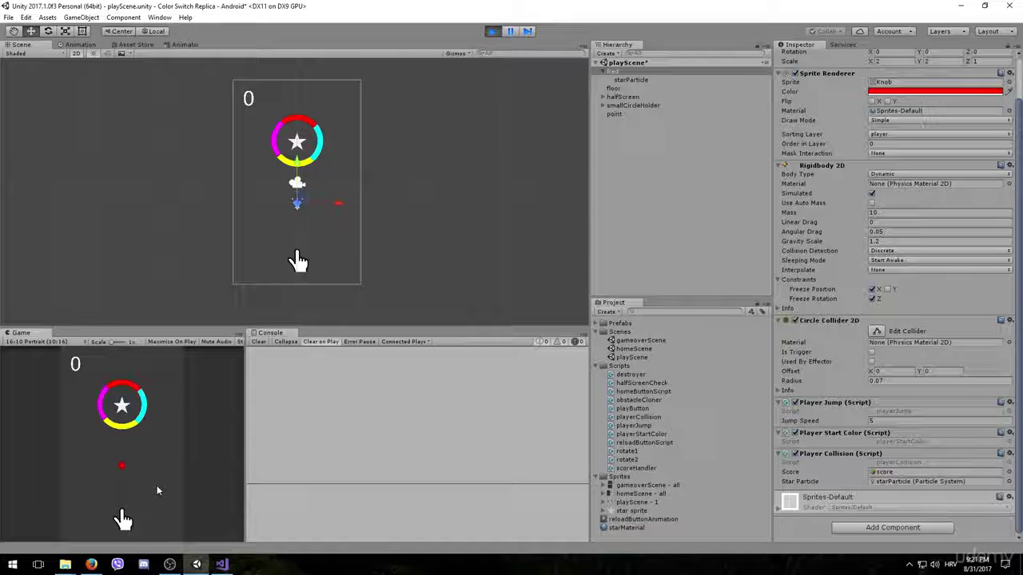
click(157, 491)
click(157, 490)
click(157, 491)
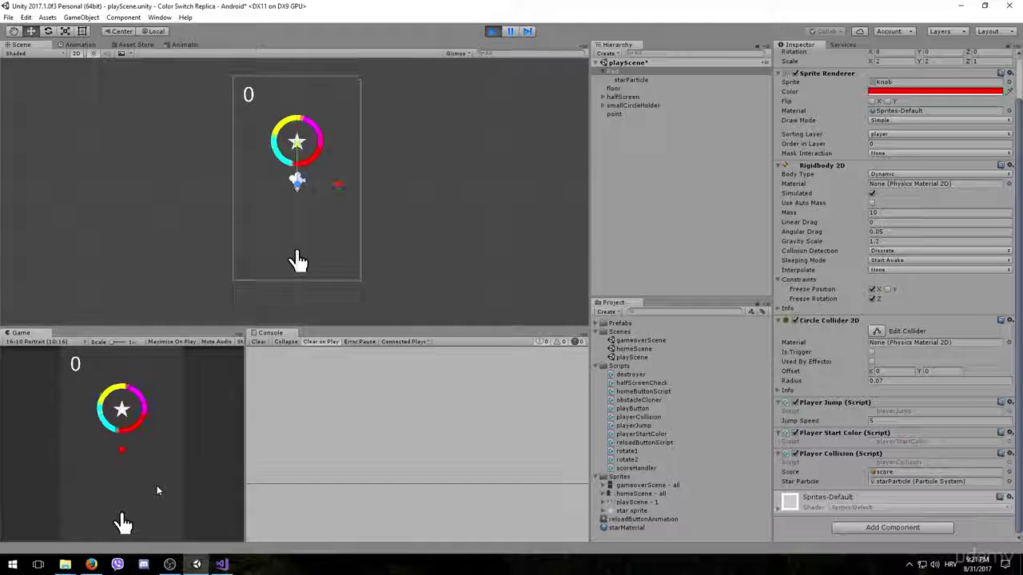
click(157, 491)
click(157, 490)
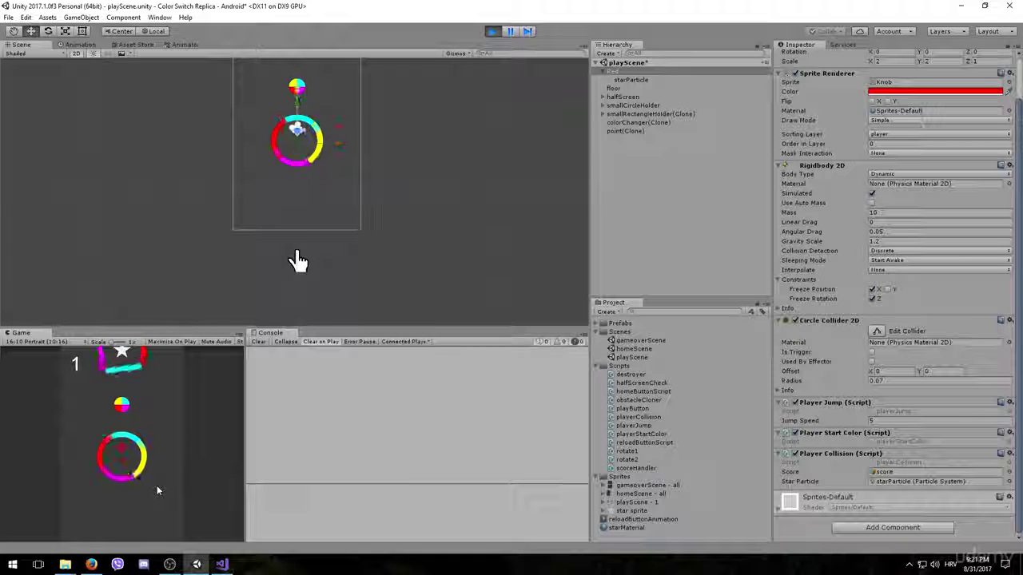
click(158, 491)
click(158, 491)
click(157, 491)
click(158, 491)
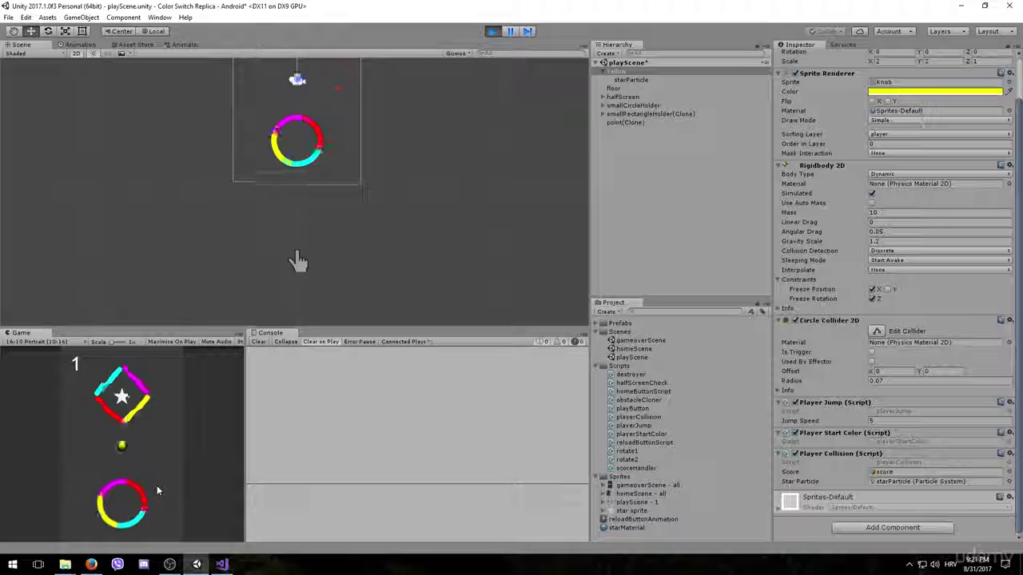
click(158, 491)
click(157, 490)
click(157, 490)
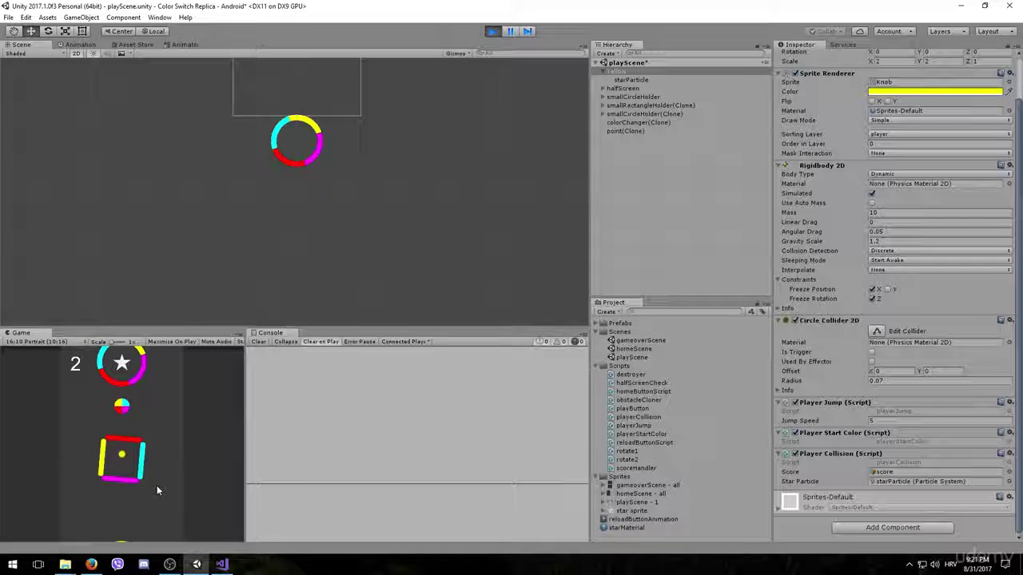
click(157, 491)
click(157, 490)
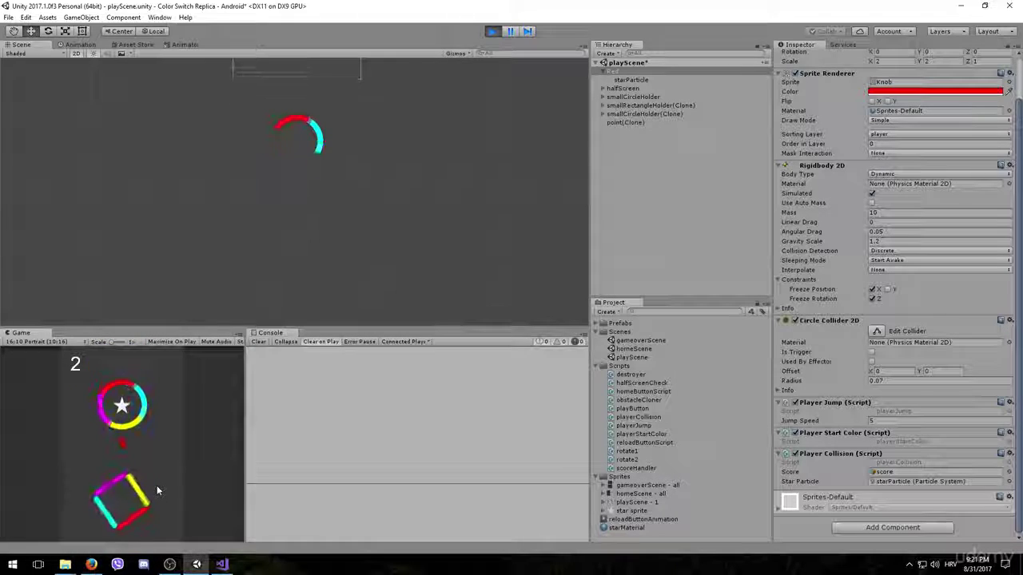
click(157, 490)
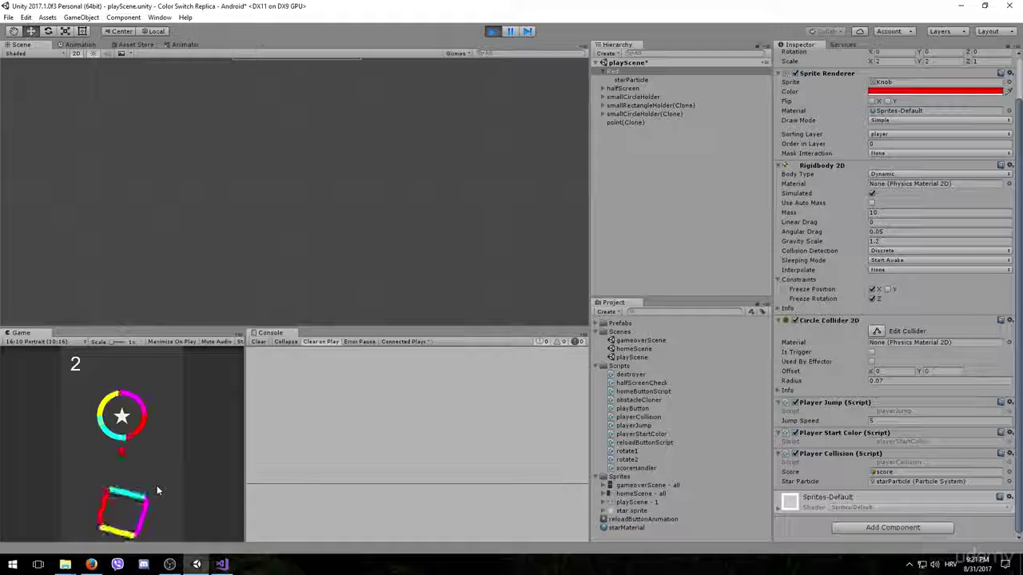
click(157, 491)
click(158, 490)
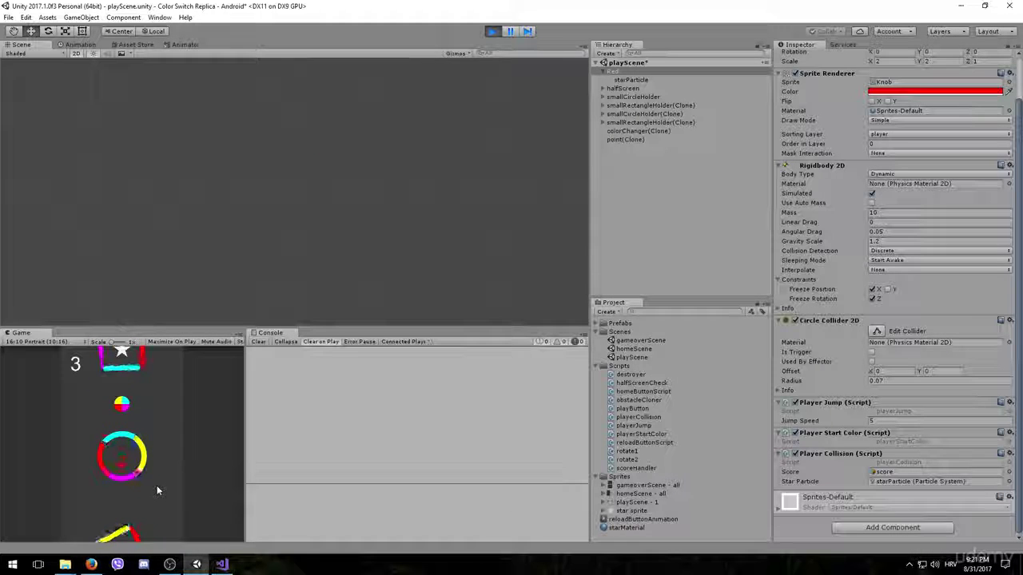
click(156, 485)
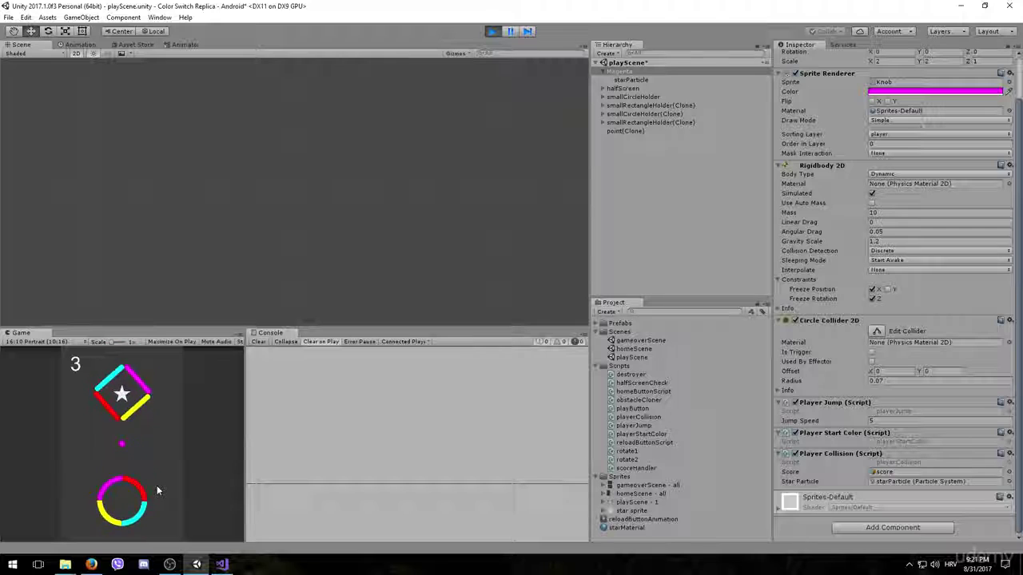
click(157, 485)
click(156, 486)
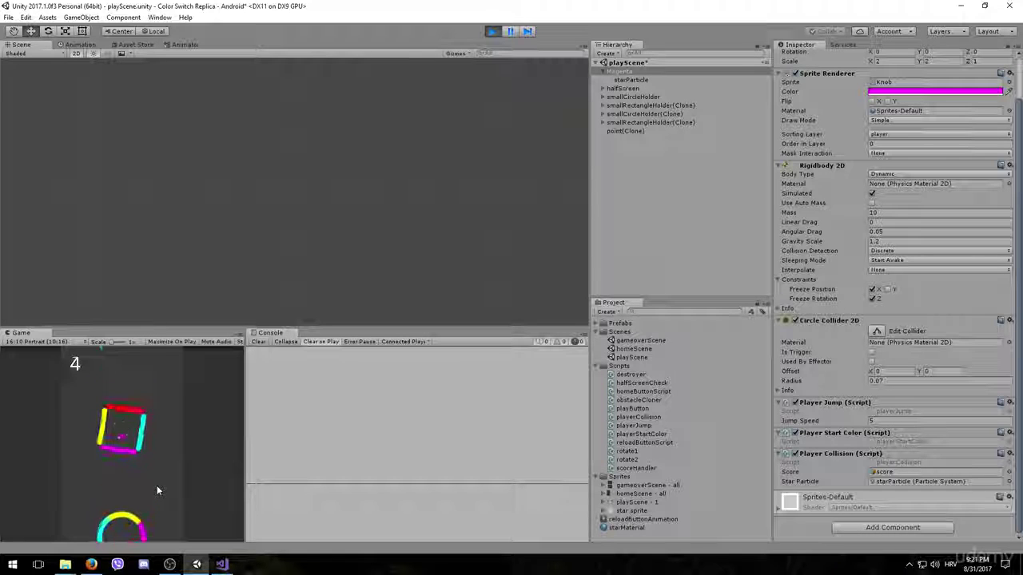
click(157, 486)
click(156, 485)
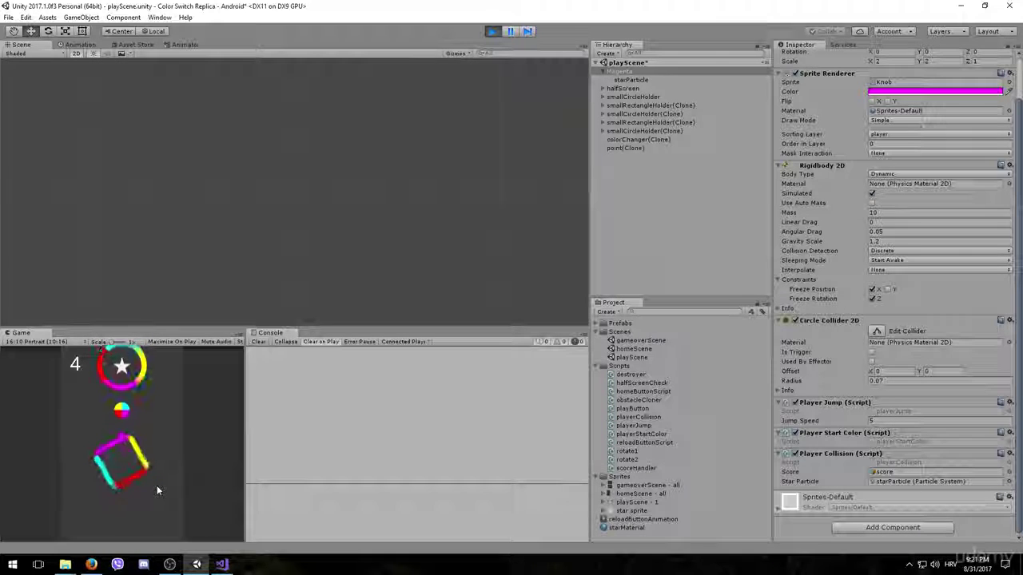
click(156, 485)
click(156, 485)
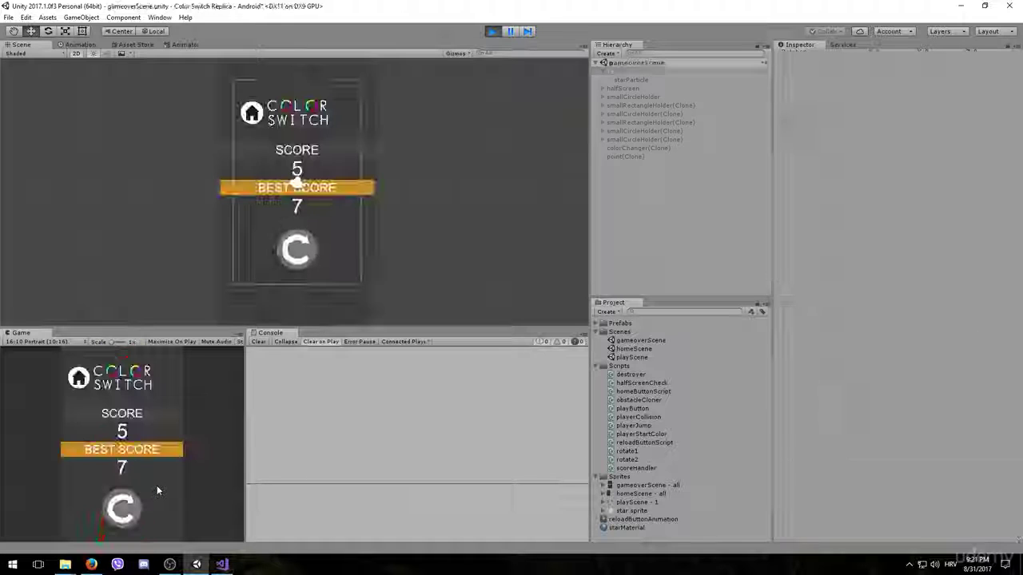